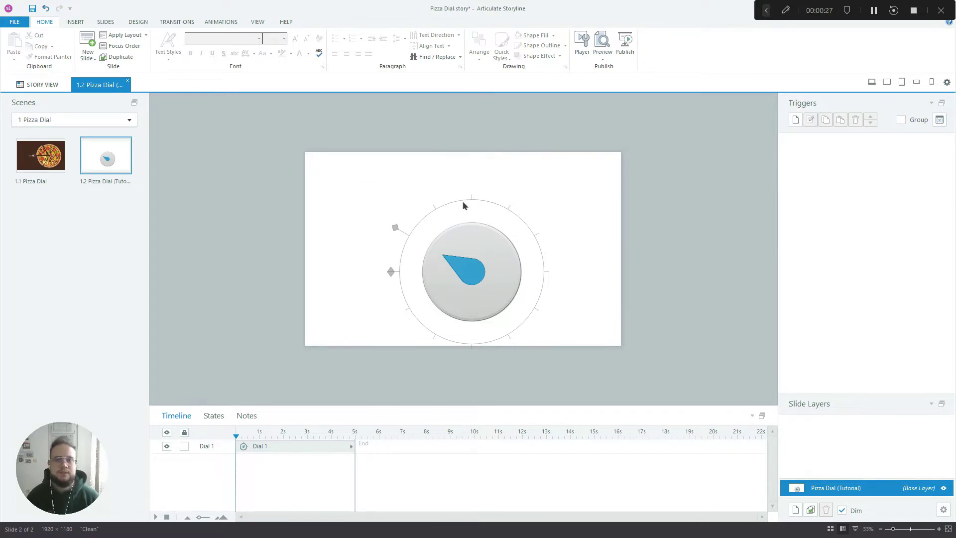
Step: Select the sample dial on slide 1.2 and delete it, leaving the slide blank
left_click(457, 264)
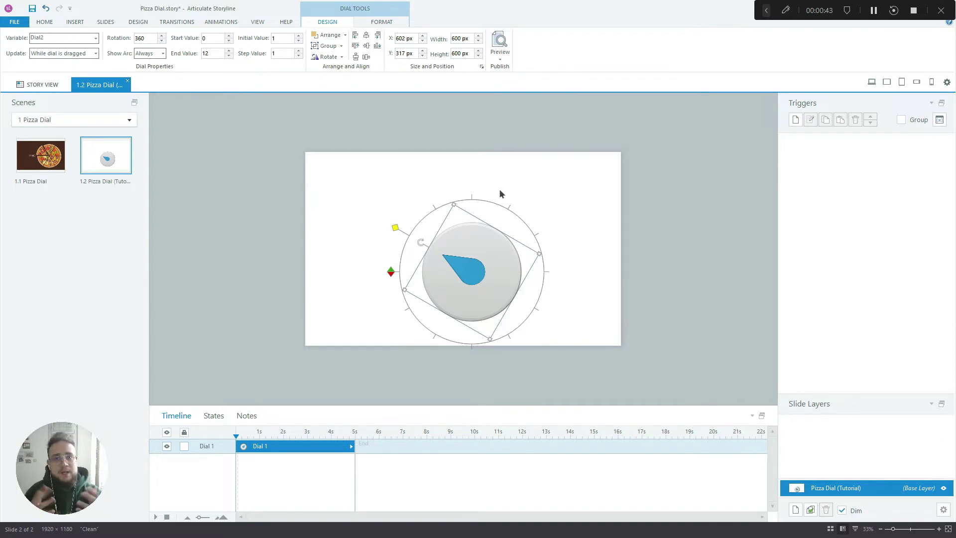
left_click(581, 258)
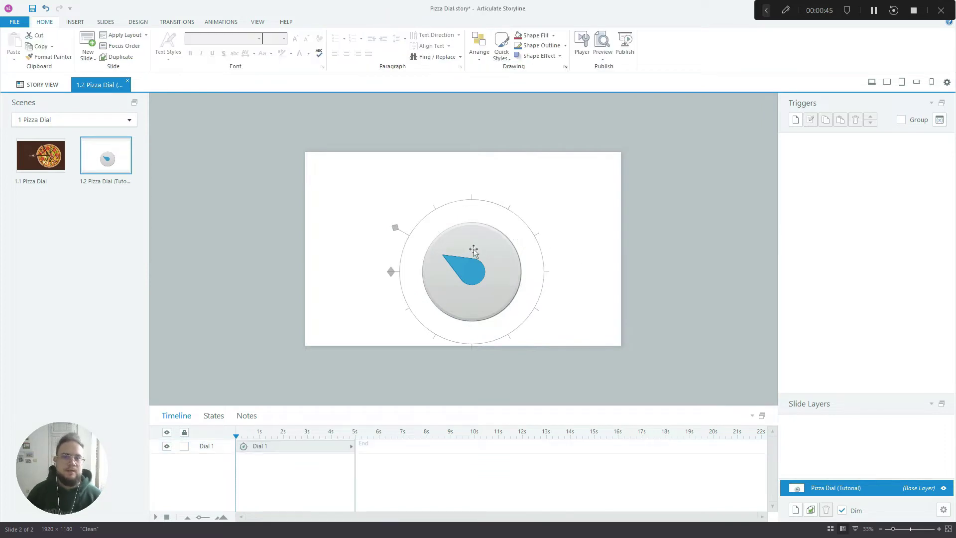
left_click(474, 252)
key("Delete")
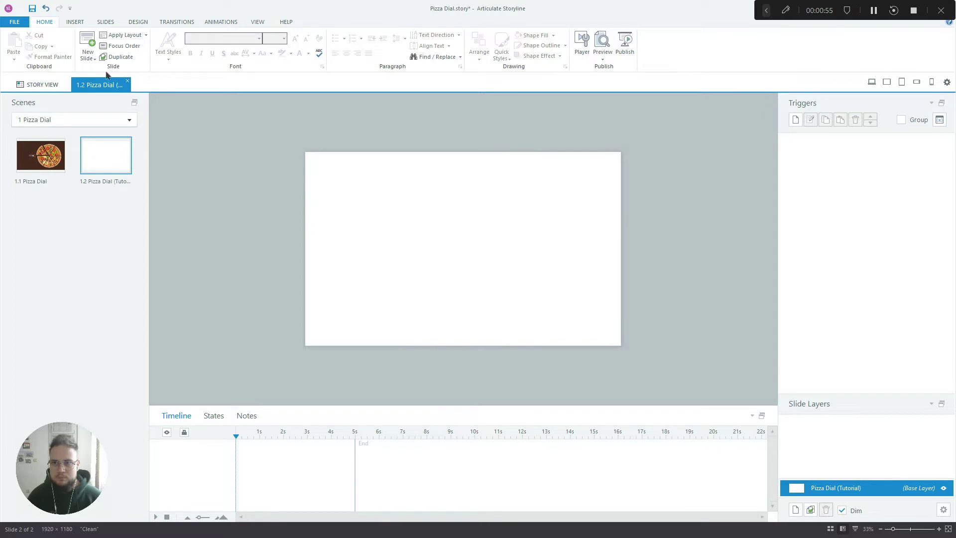
Step: Look through the Dial gallery without adding one, then open the Insert Picture dialog
left_click(75, 23)
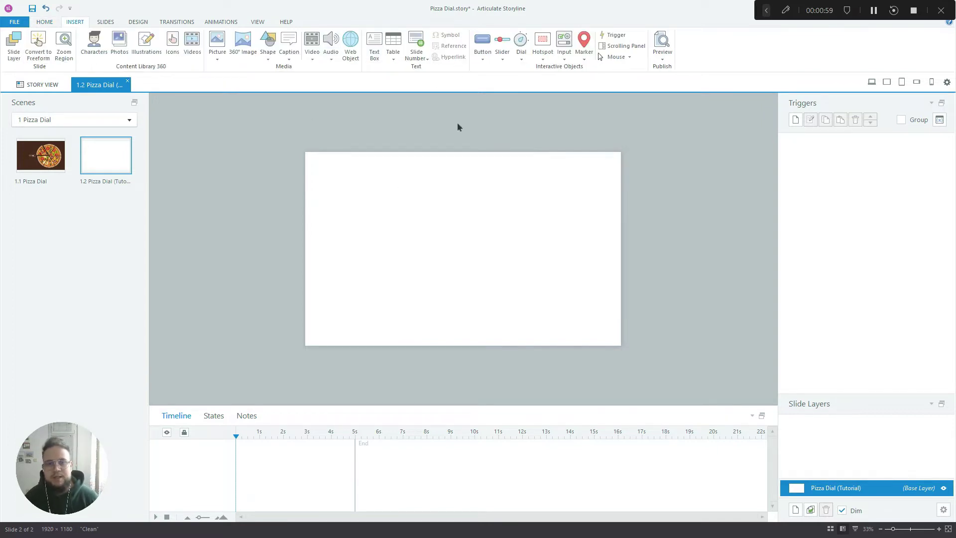
left_click(522, 58)
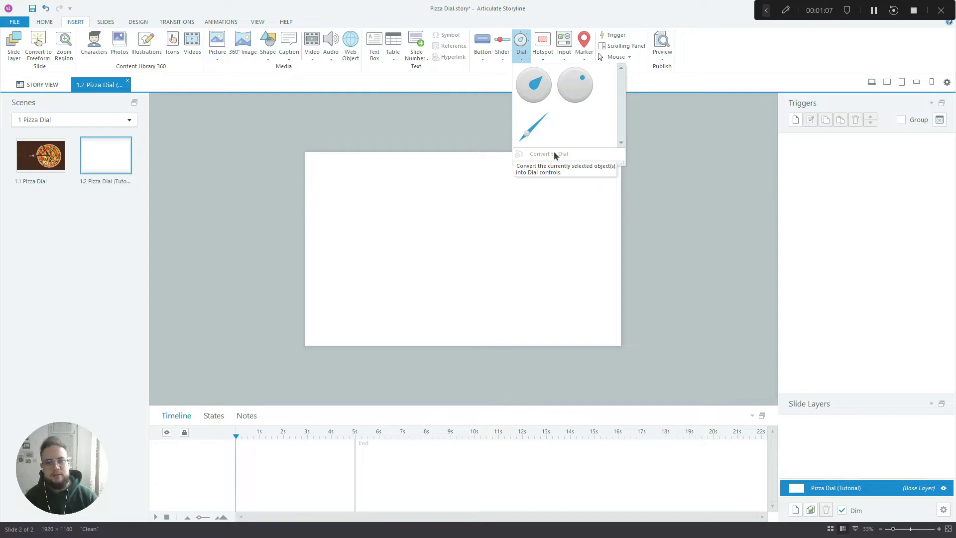
left_click(476, 208)
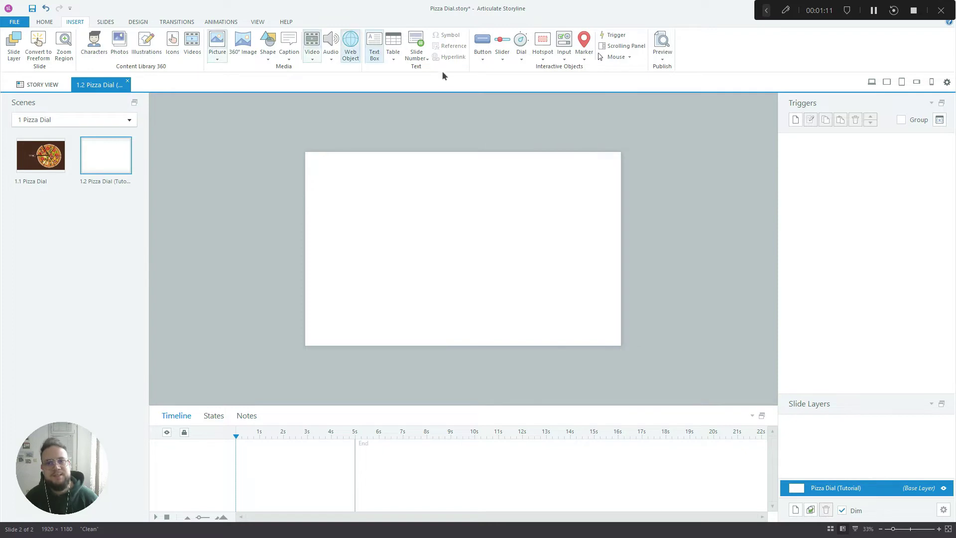
left_click(217, 44)
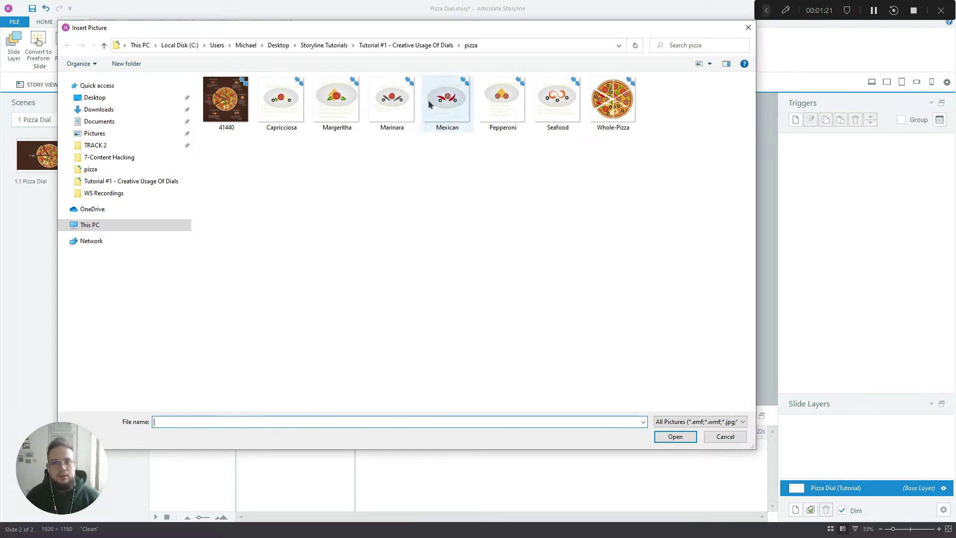
Step: Insert the 41440 menu image, try it in several positions, then delete it
double_click(223, 111)
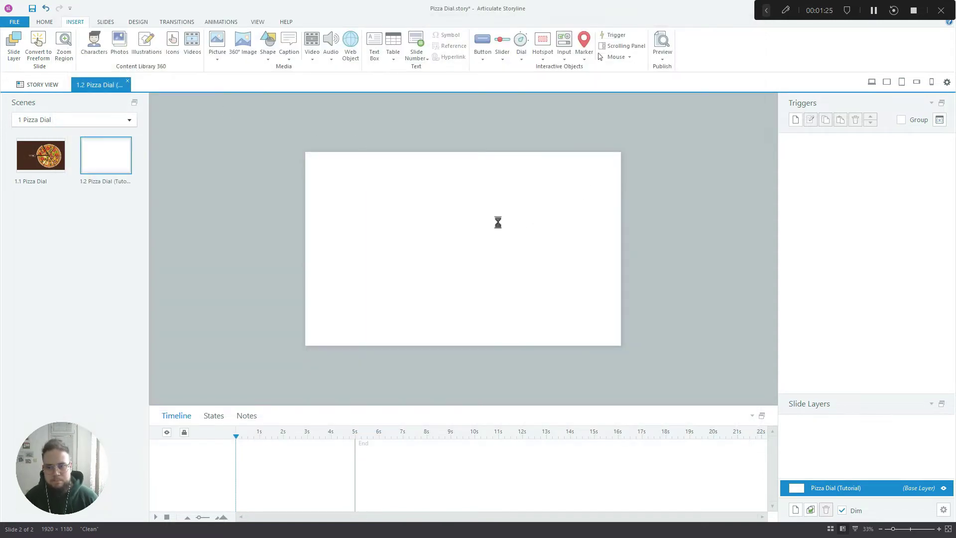
left_click_drag(469, 230, 455, 217)
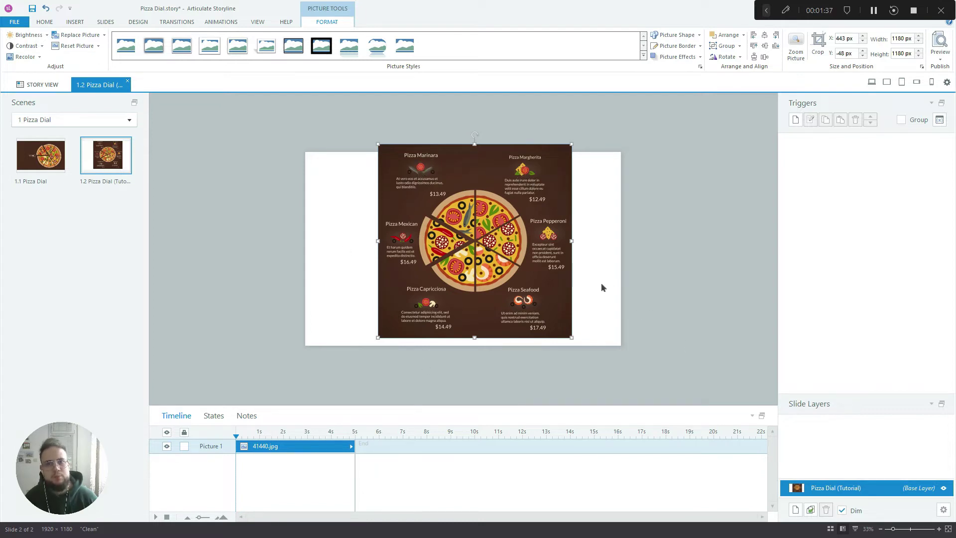
left_click_drag(460, 239, 515, 255)
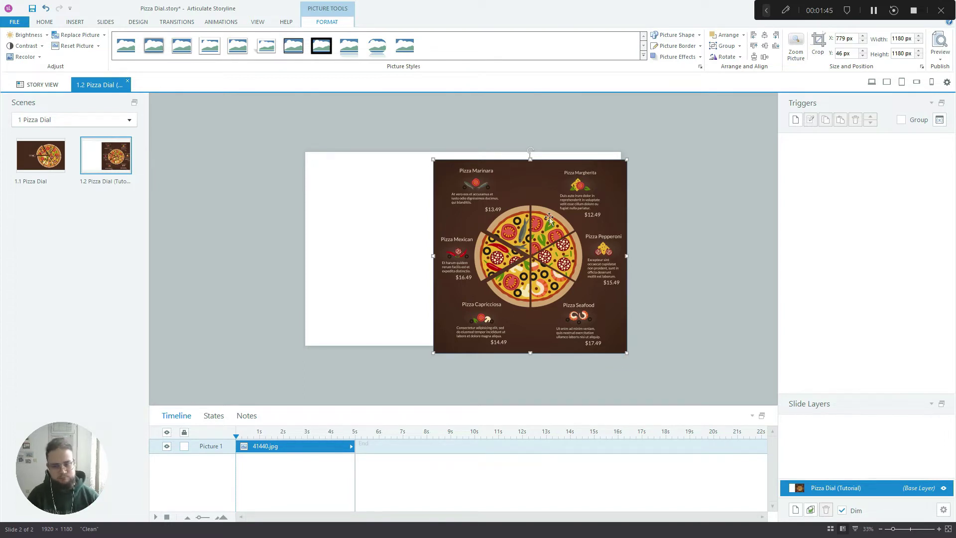
left_click_drag(549, 218, 506, 208)
key("Delete")
left_click(75, 22)
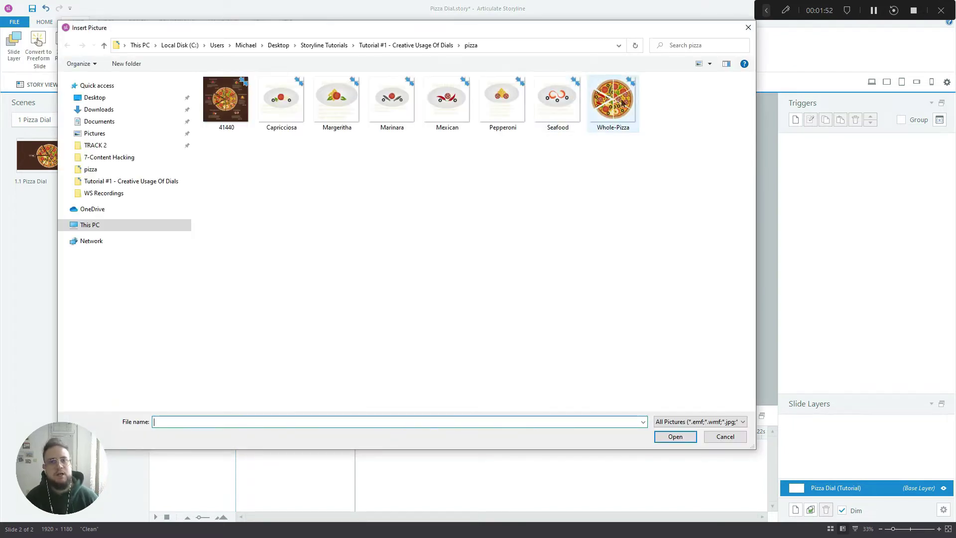
Step: Insert the Whole-Pizza image and move it right of the slide centre
left_click(621, 100)
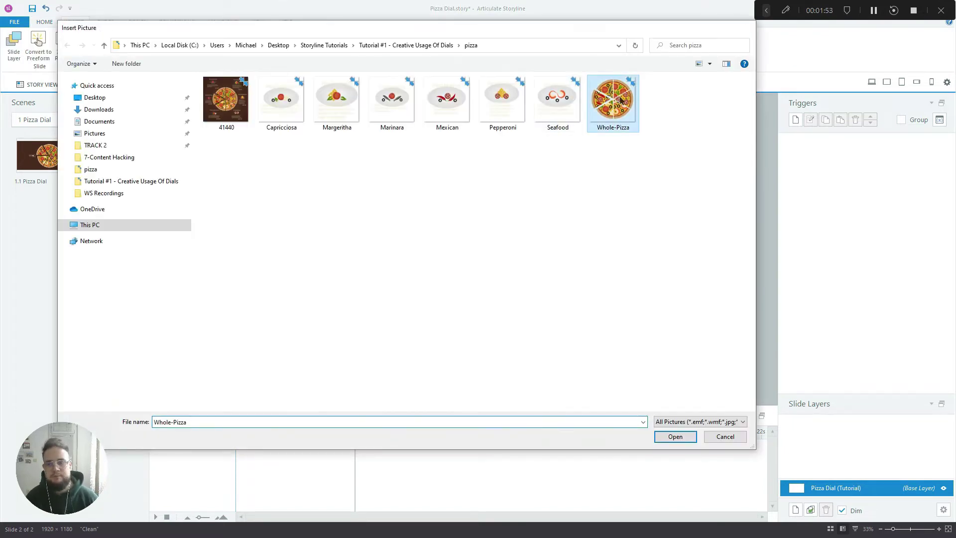
double_click(621, 100)
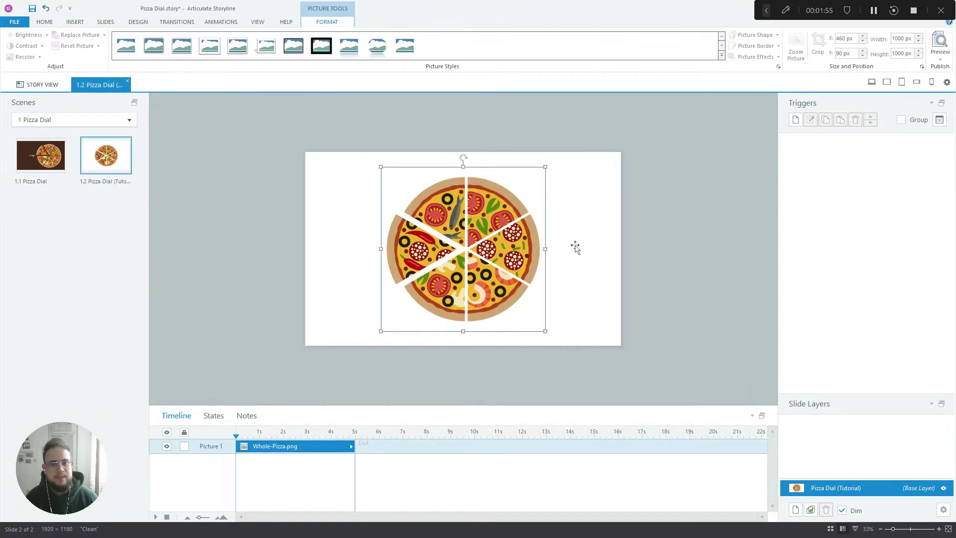
left_click_drag(528, 229, 584, 229)
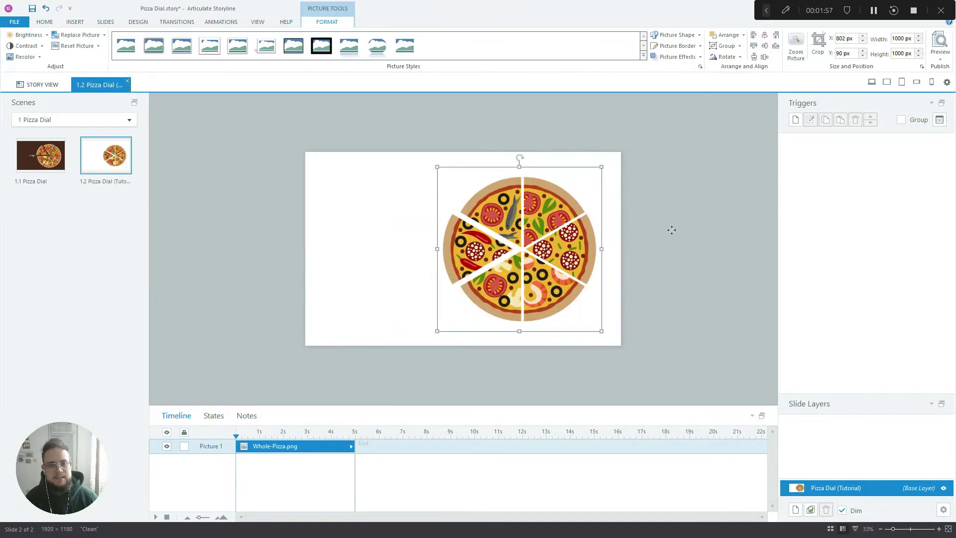
left_click(672, 230)
left_click(496, 225)
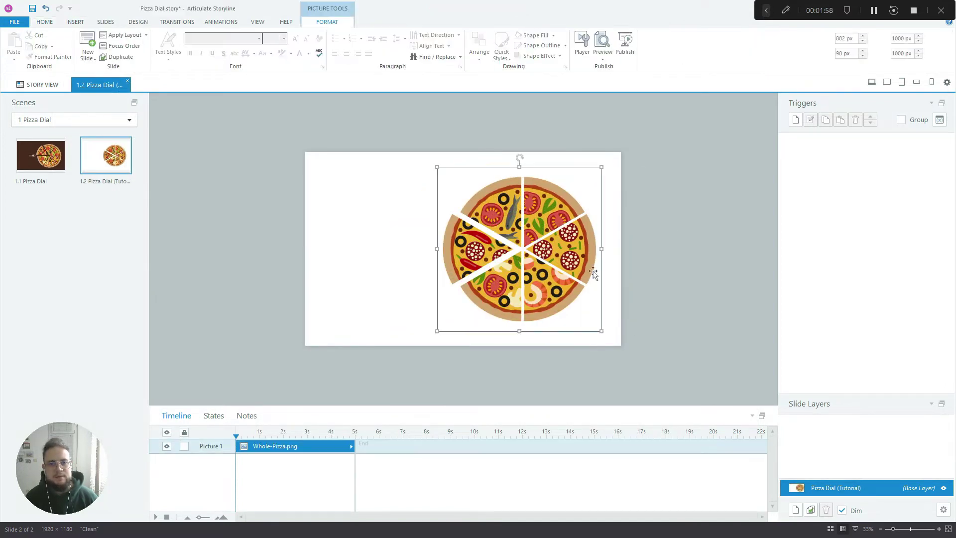
Step: Convert the pizza image to a dial and move its start point to the arc's left end
left_click(76, 23)
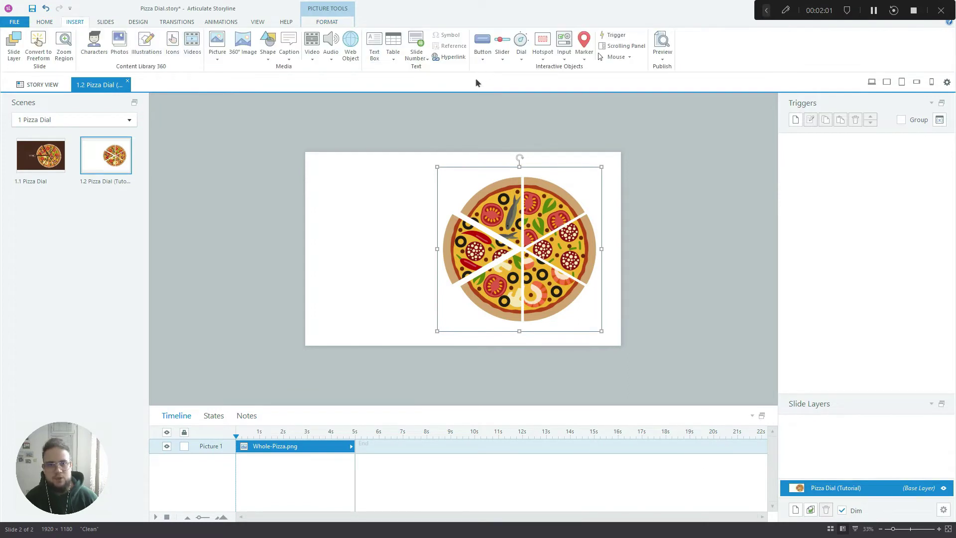
left_click(522, 47)
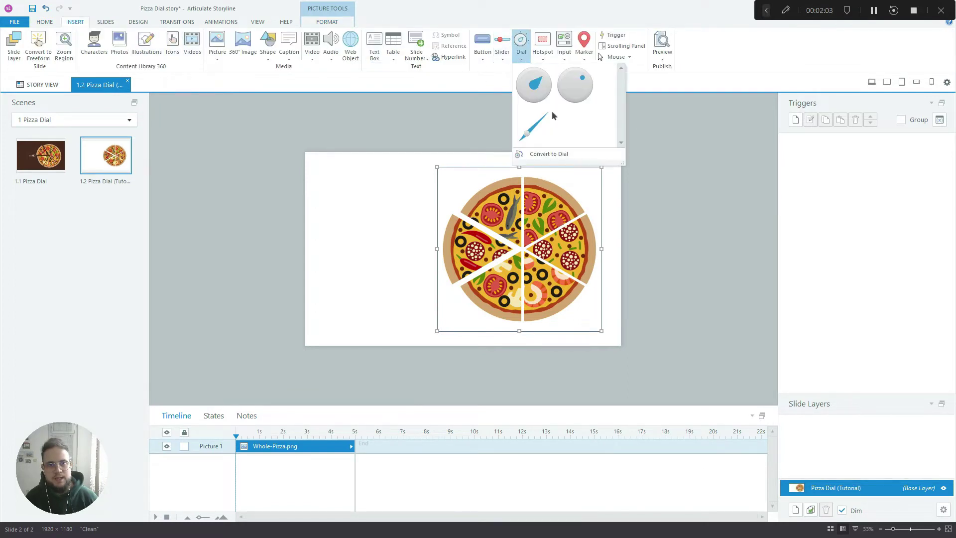
left_click(540, 154)
left_click(715, 183)
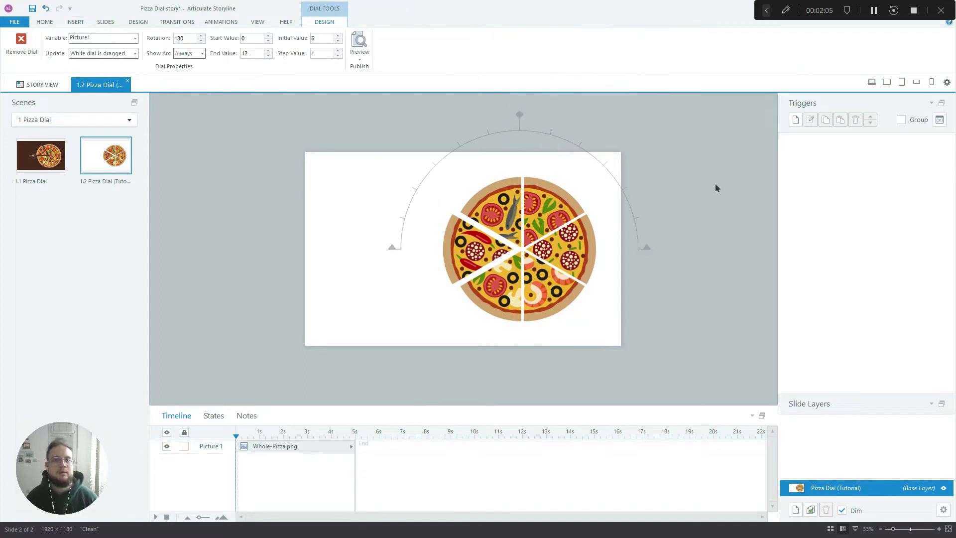
left_click(517, 130)
left_click_drag(520, 115, 520, 168)
Step: Set the dial's rotation to 360 and its initial value to 1
left_click(321, 22)
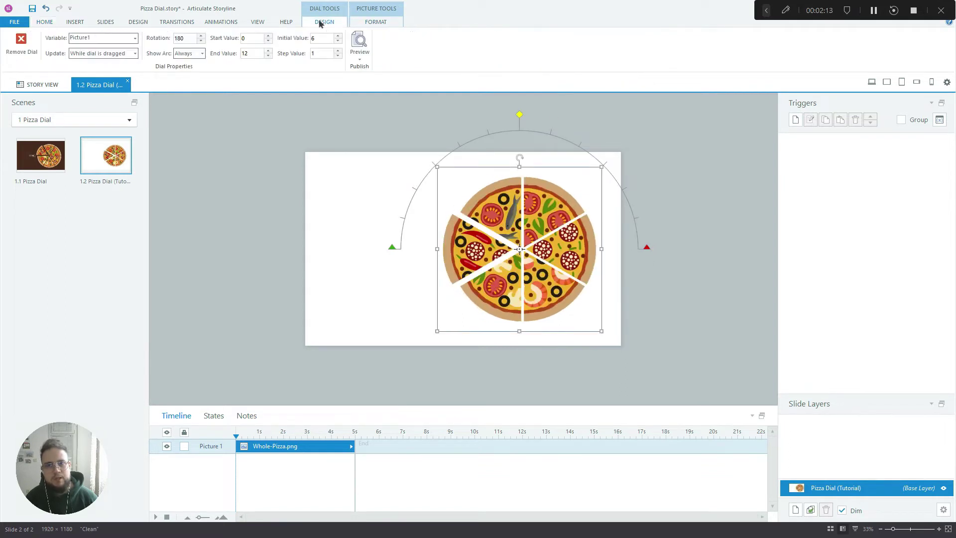
left_click(185, 38)
left_click(186, 38)
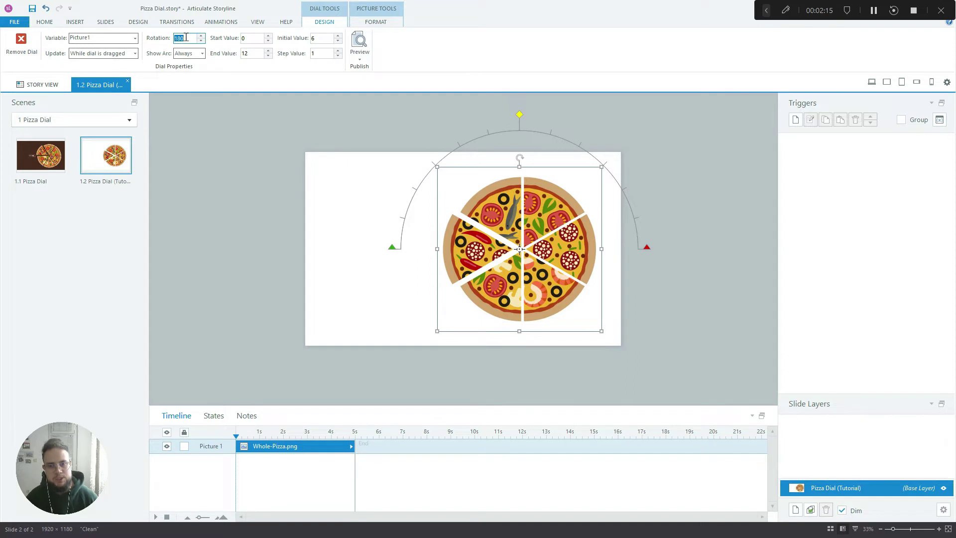
type("360")
key("Return")
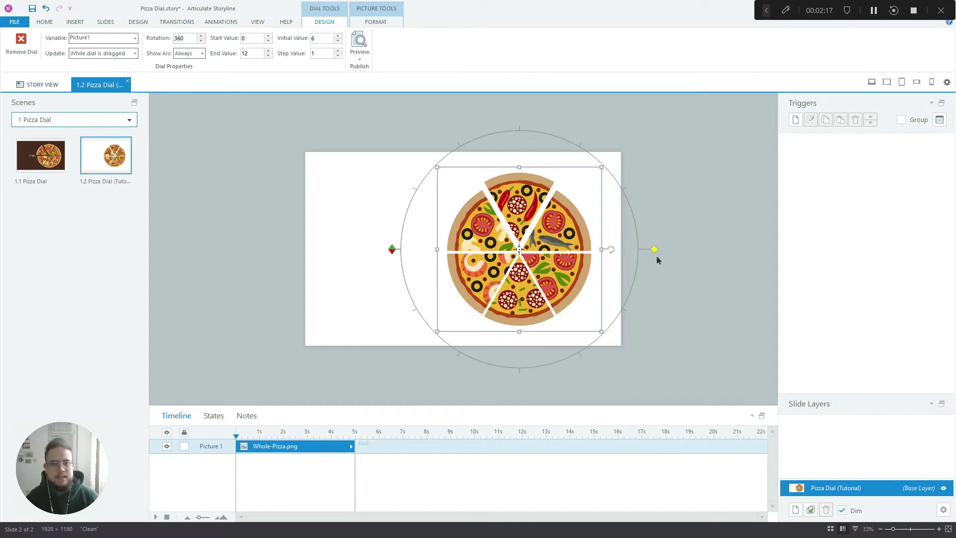
left_click_drag(655, 249, 403, 181)
left_click(692, 201)
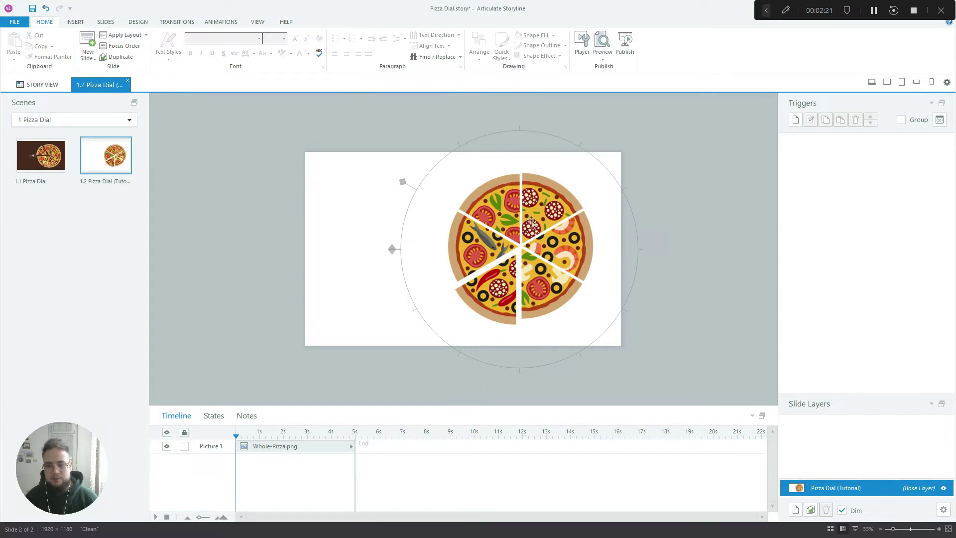
left_click(514, 215)
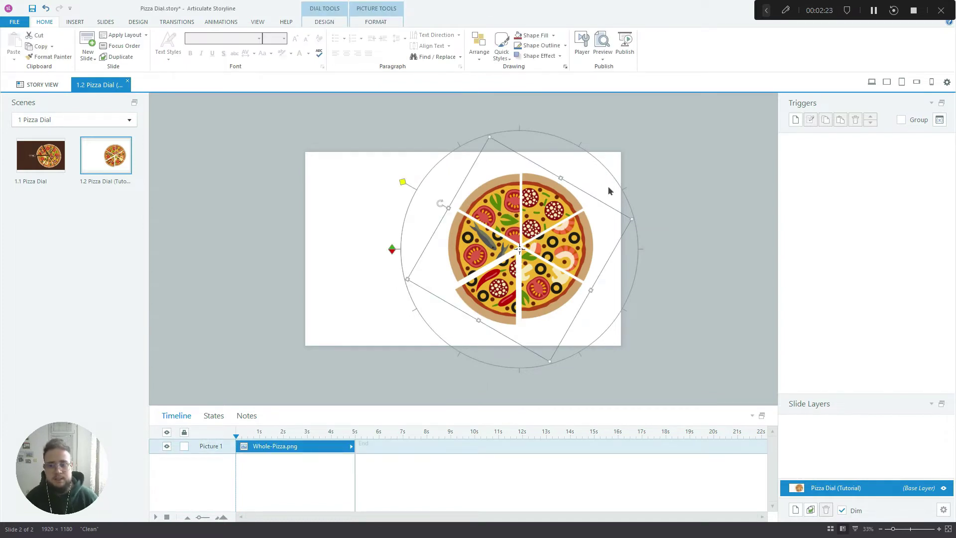
left_click(655, 184)
left_click(871, 82)
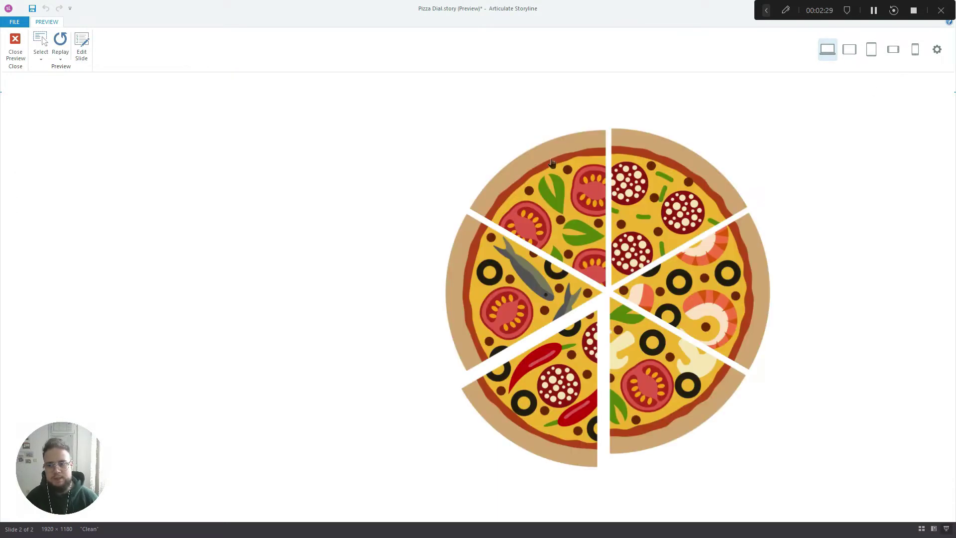
left_click_drag(553, 206, 369, 274)
left_click(11, 52)
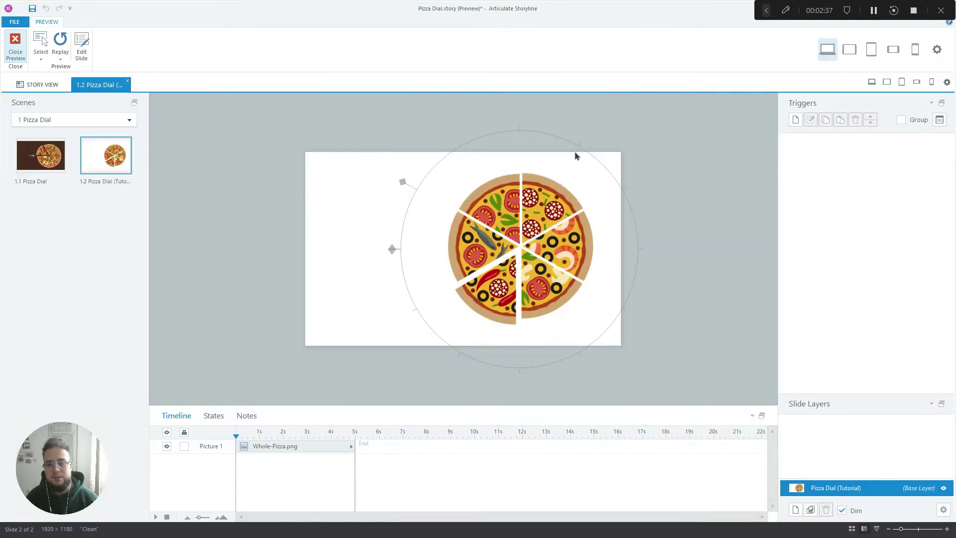
left_click(545, 204)
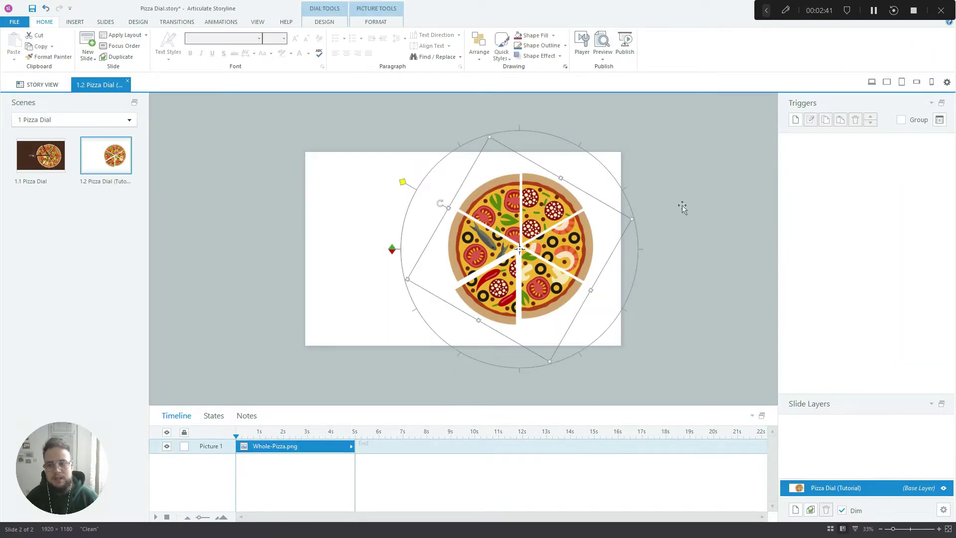
Step: Change the pizza dial's end value from 12 to 48
left_click(336, 23)
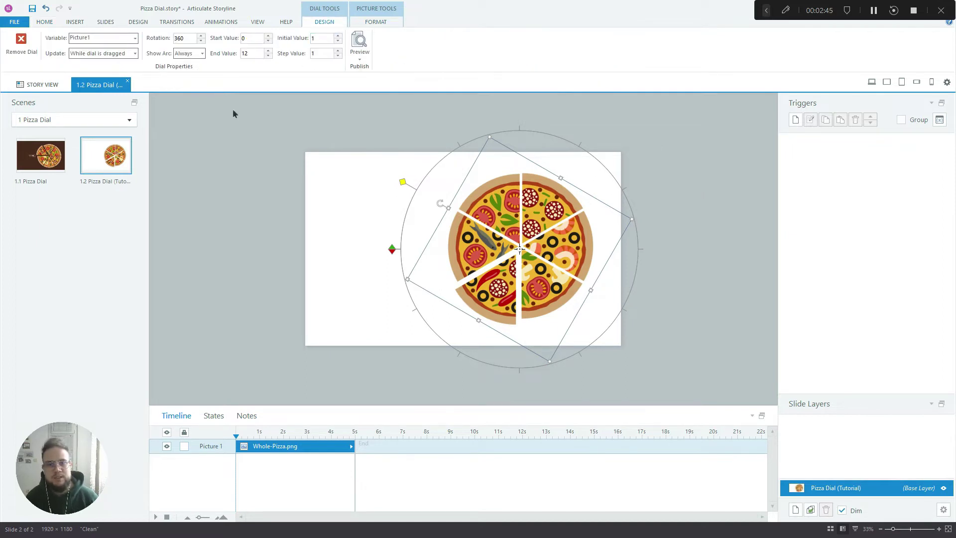
left_click(674, 222)
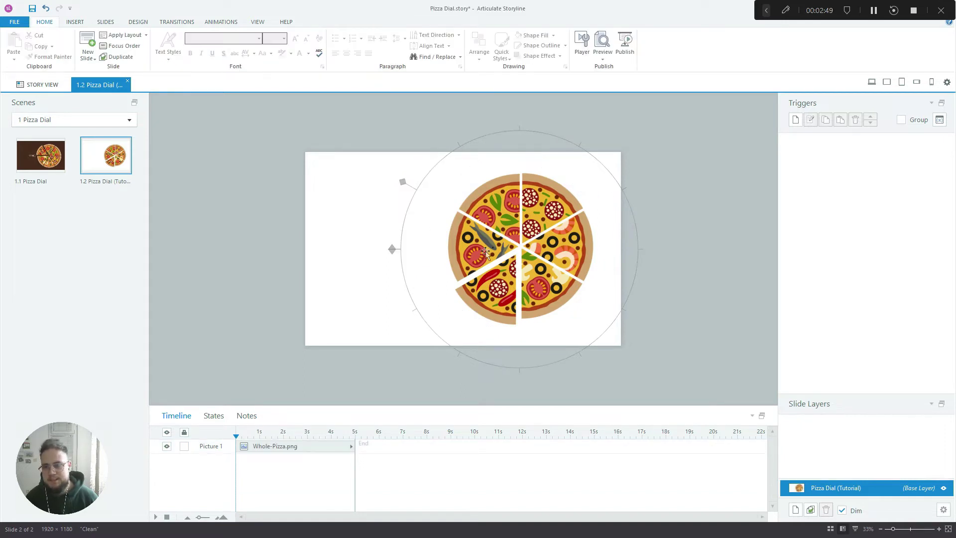
left_click(551, 218)
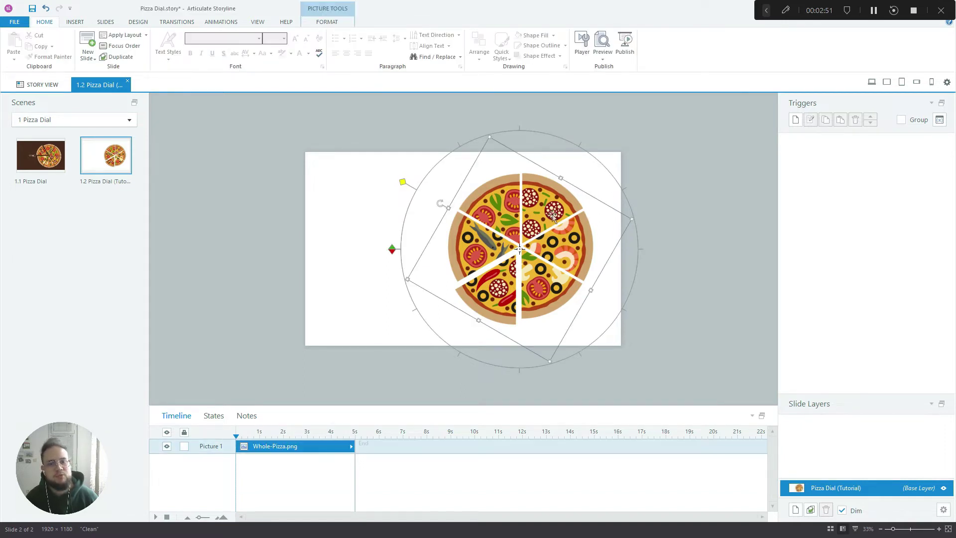
left_click(323, 21)
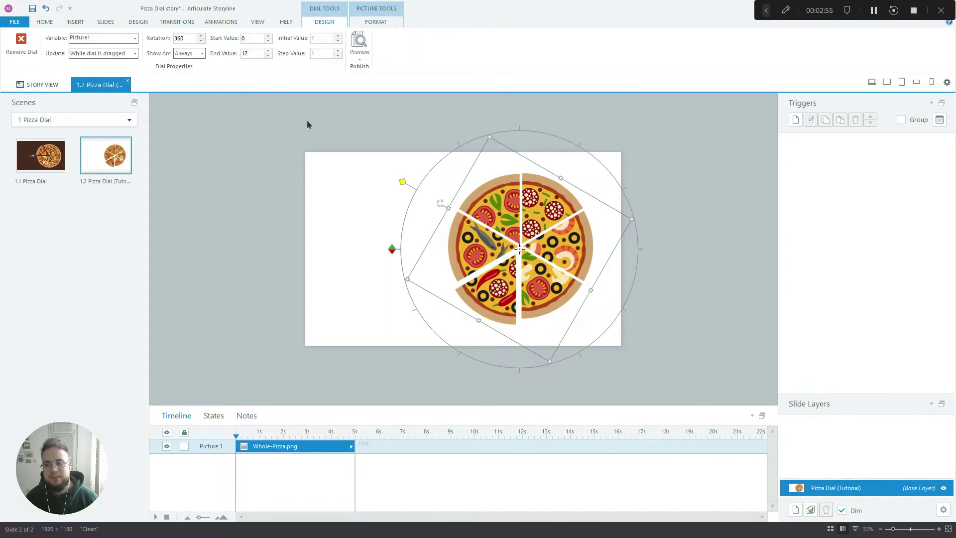
key("Return")
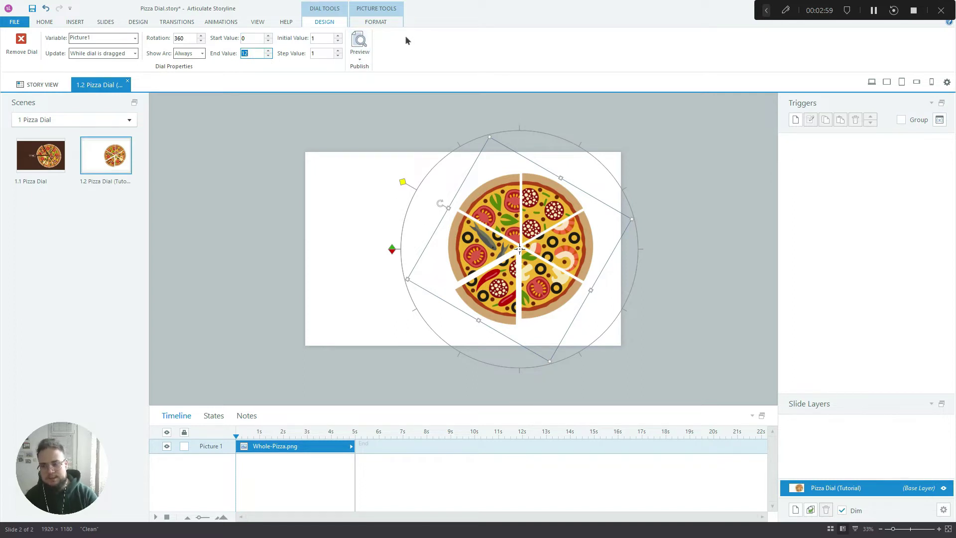
key("Return")
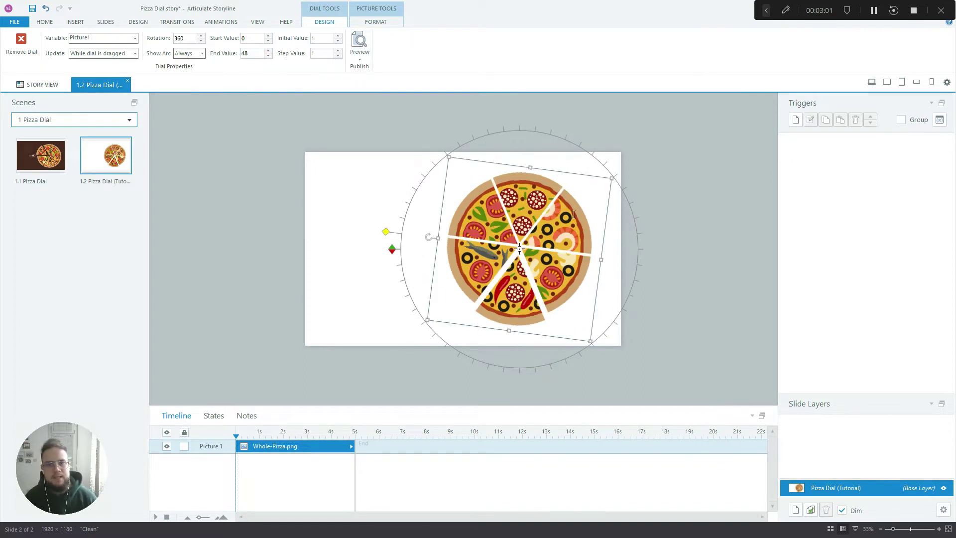
Step: Preview the slide to test the 48-value dial, then return to editing
left_click(873, 81)
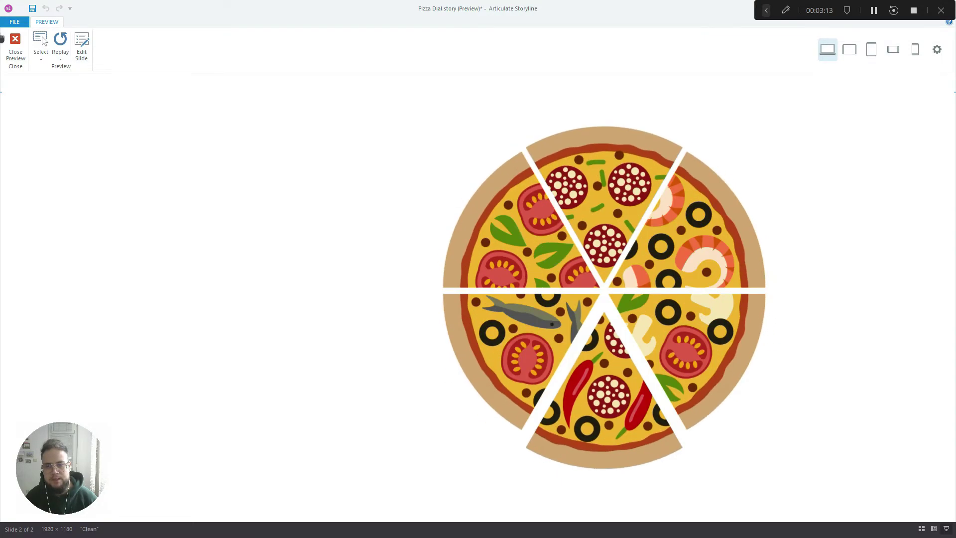
left_click(17, 52)
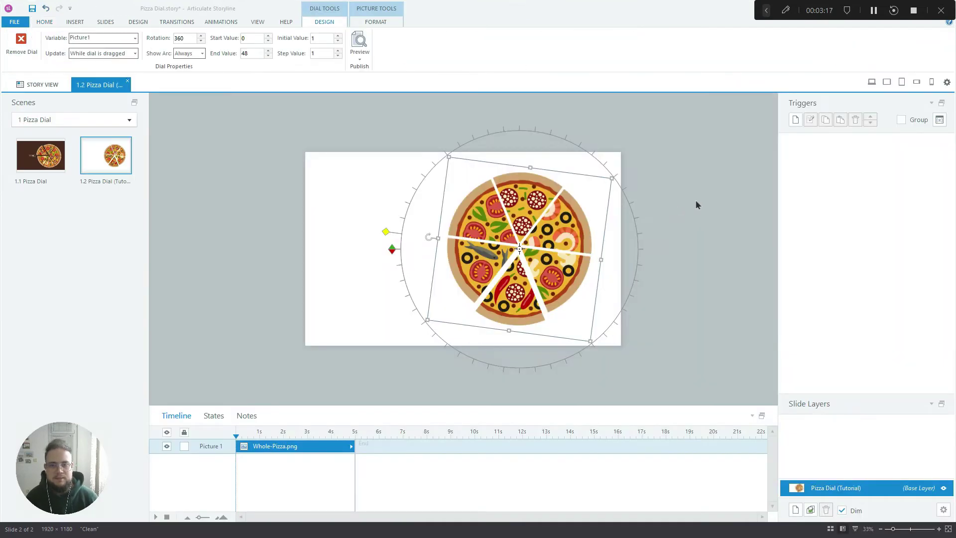
key("Escape")
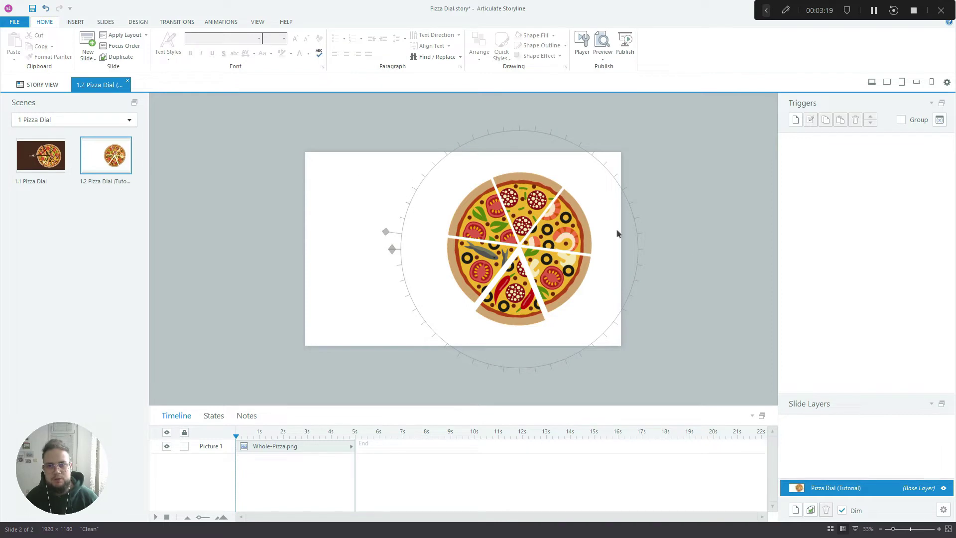
Step: Add a top-left text box showing the Dial1 variable and widen it
left_click(74, 22)
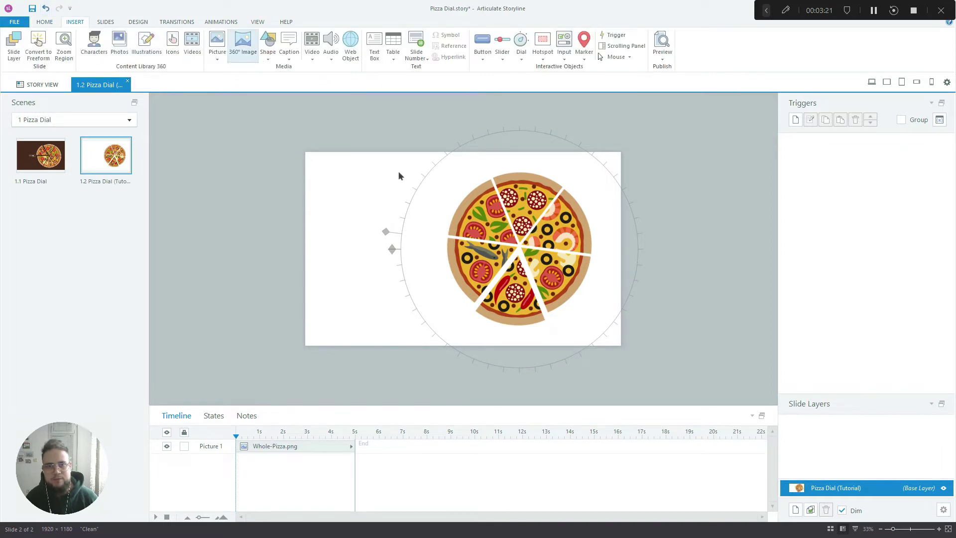
left_click(320, 178)
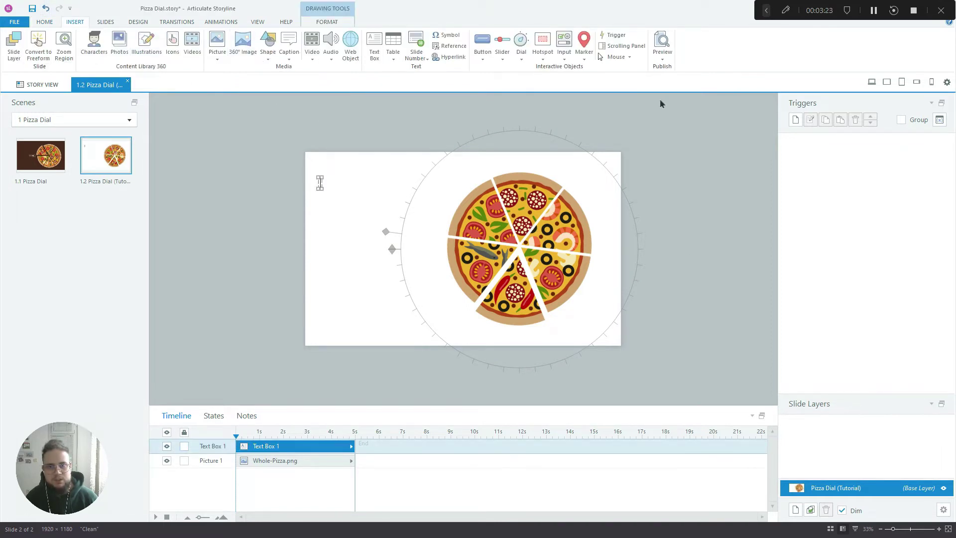
left_click(454, 46)
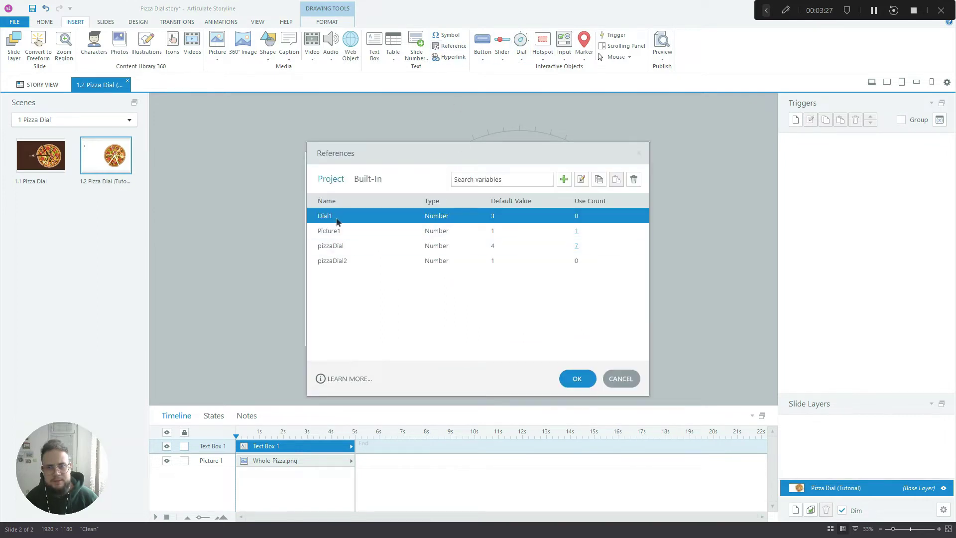
left_click(577, 378)
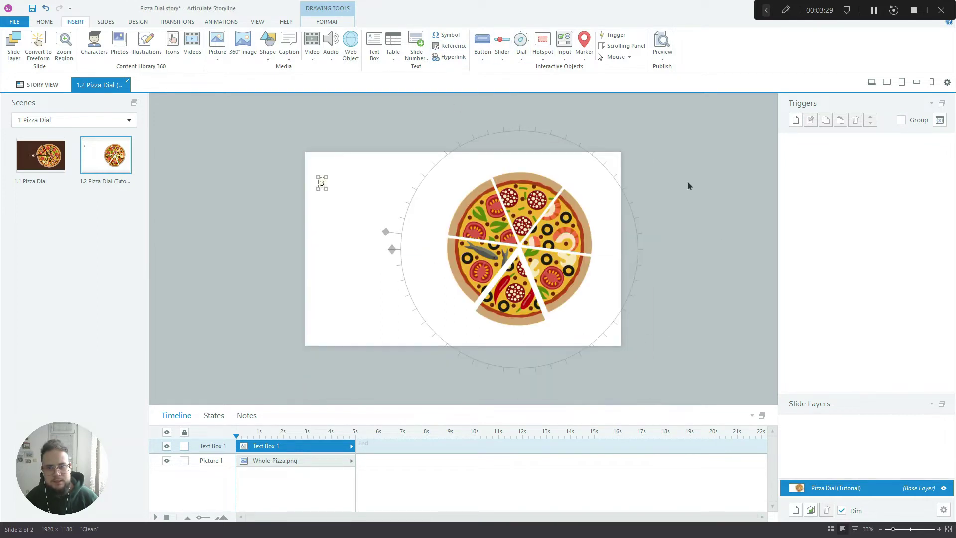
left_click(690, 198)
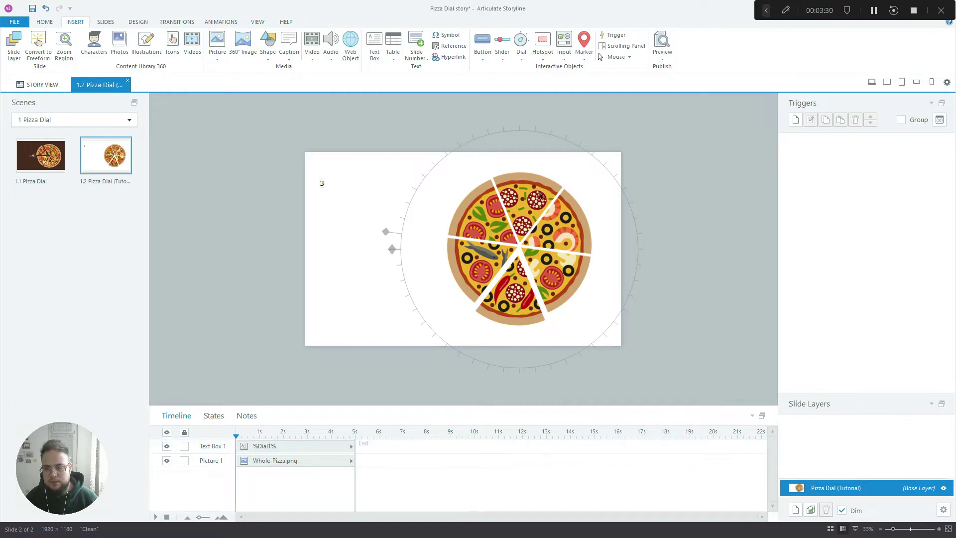
left_click(323, 186)
left_click_drag(344, 199, 344, 190)
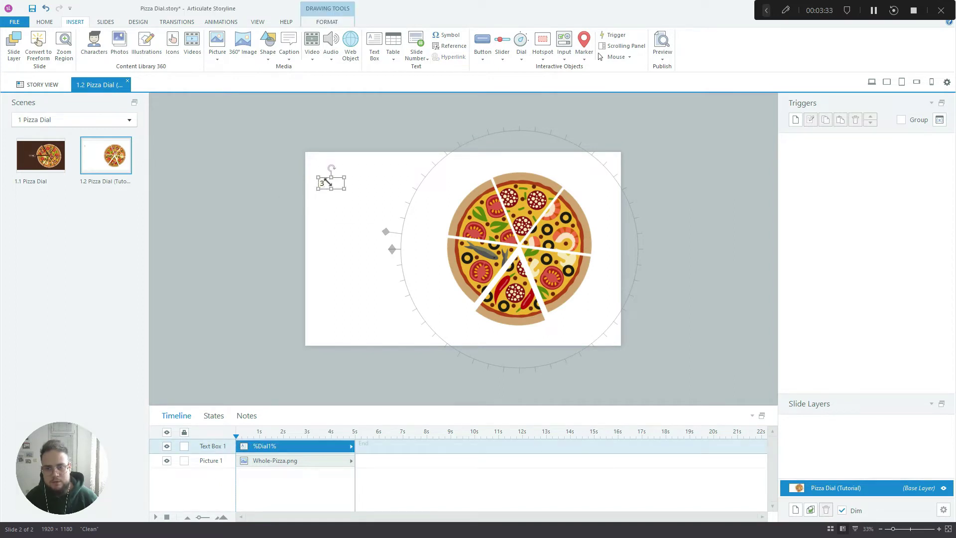
Step: Enlarge the counter's font to size 44 and preview the slide
left_click(44, 21)
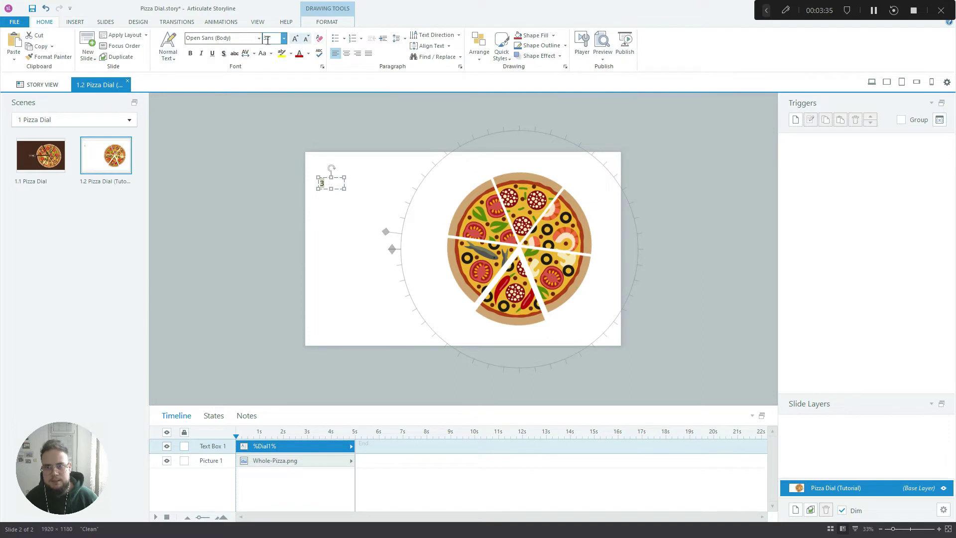
left_click(295, 39)
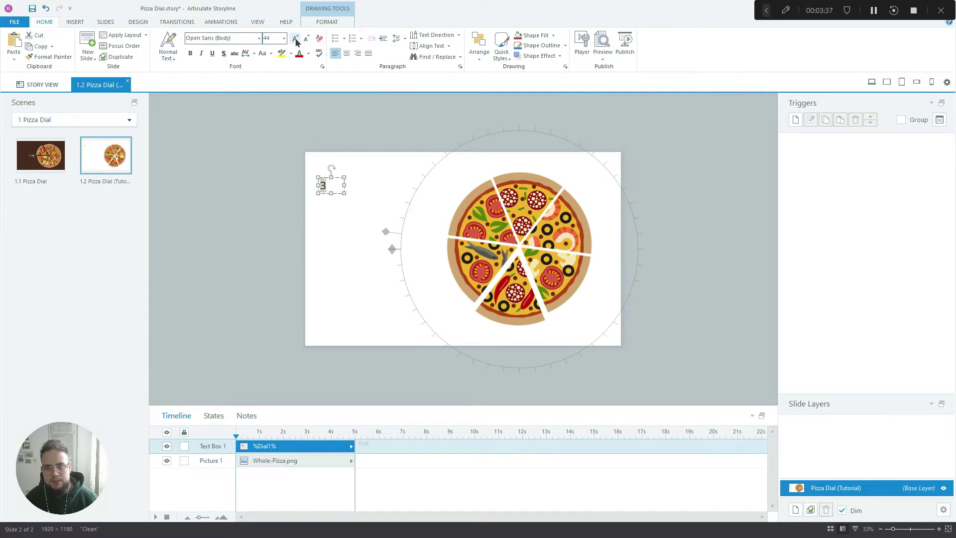
left_click(295, 39)
left_click(295, 39)
left_click(621, 220)
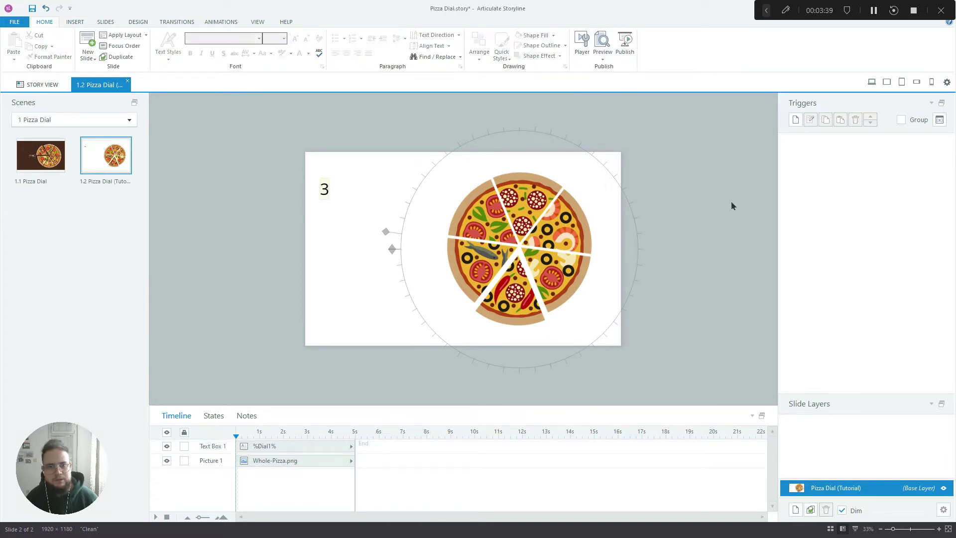
left_click(872, 82)
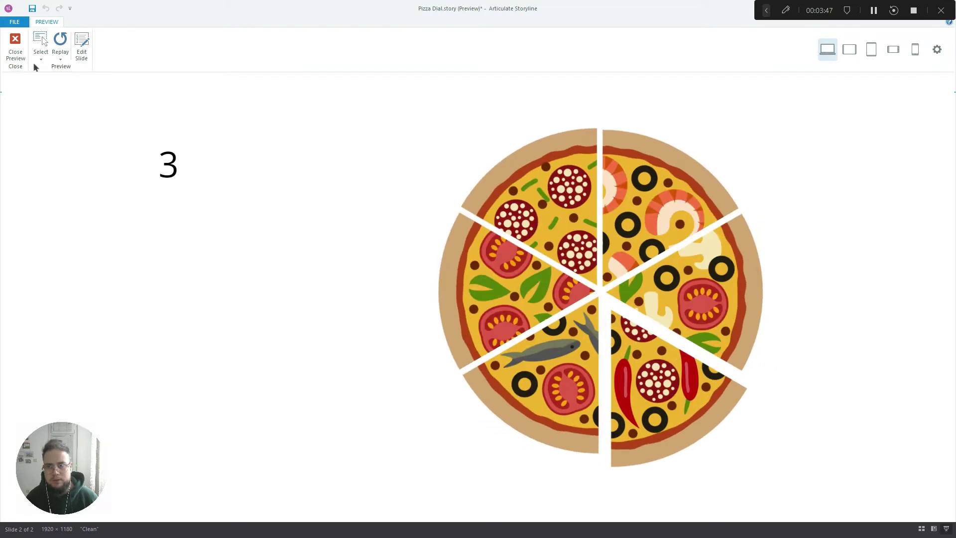
Step: Close the preview and reselect the pizza dial in the slide editor
left_click(16, 50)
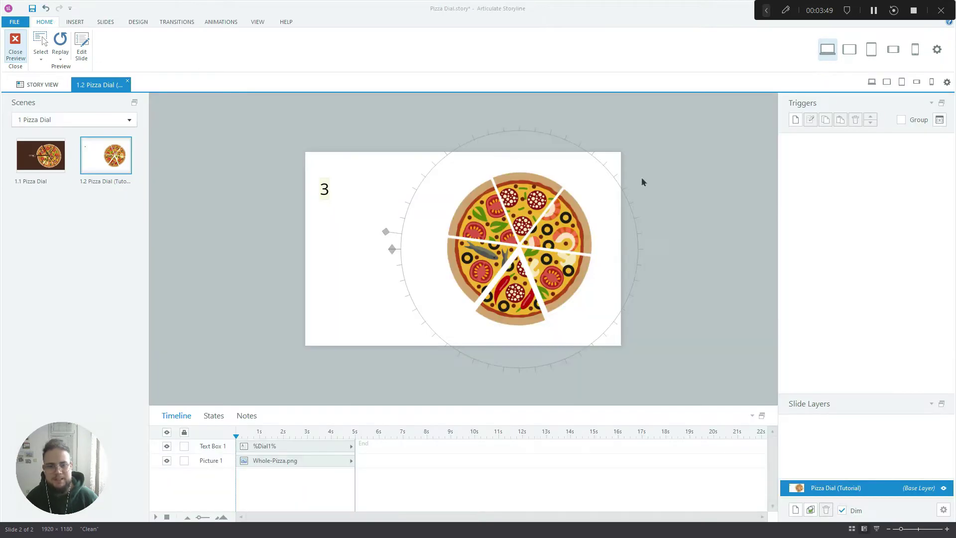
left_click(561, 231)
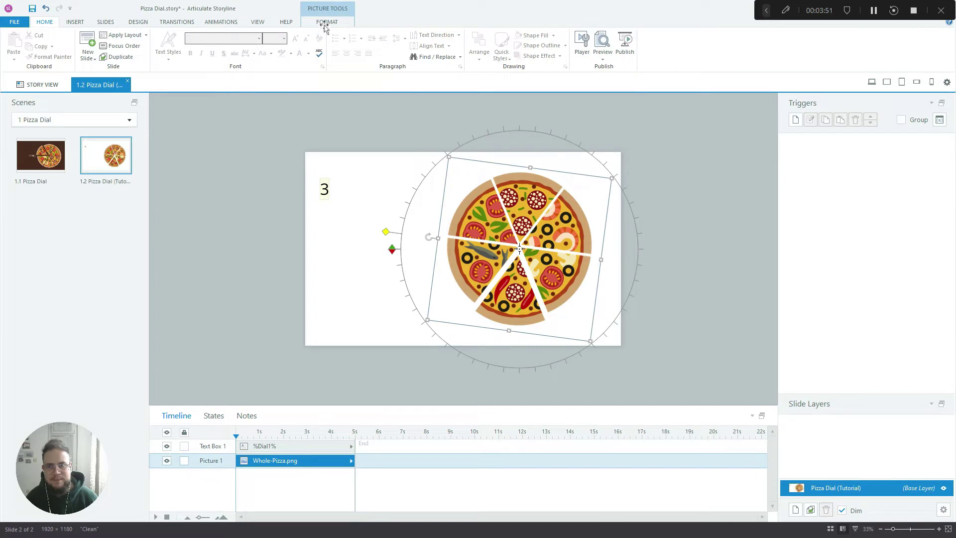
Step: Check the dial's variable, then delete the Dial1 reference from the text box
left_click(325, 22)
left_click(135, 39)
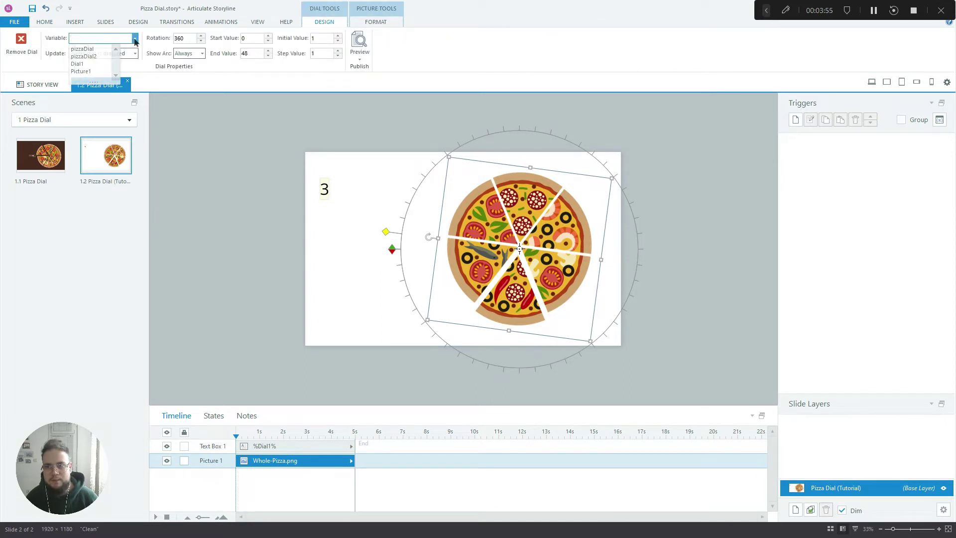
left_click(331, 190)
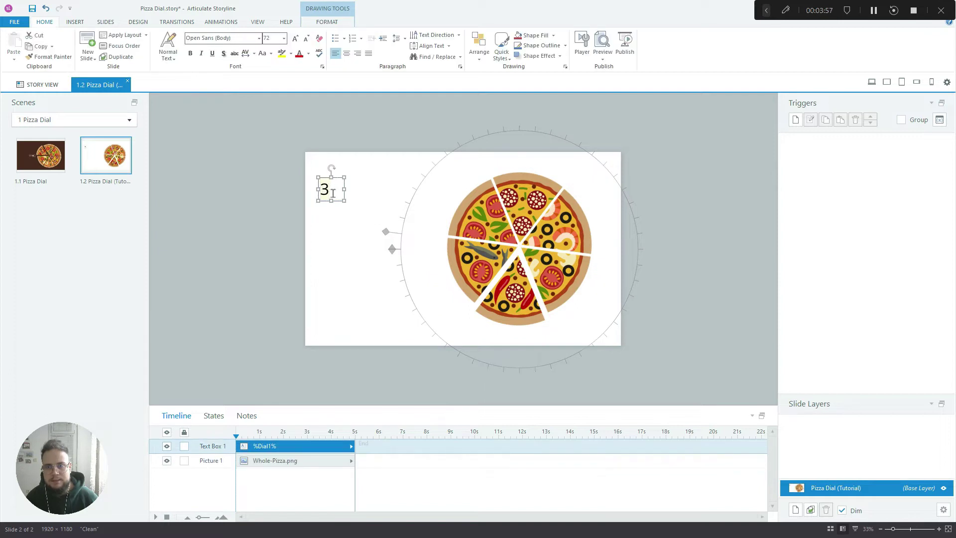
double_click(333, 191)
key("Delete")
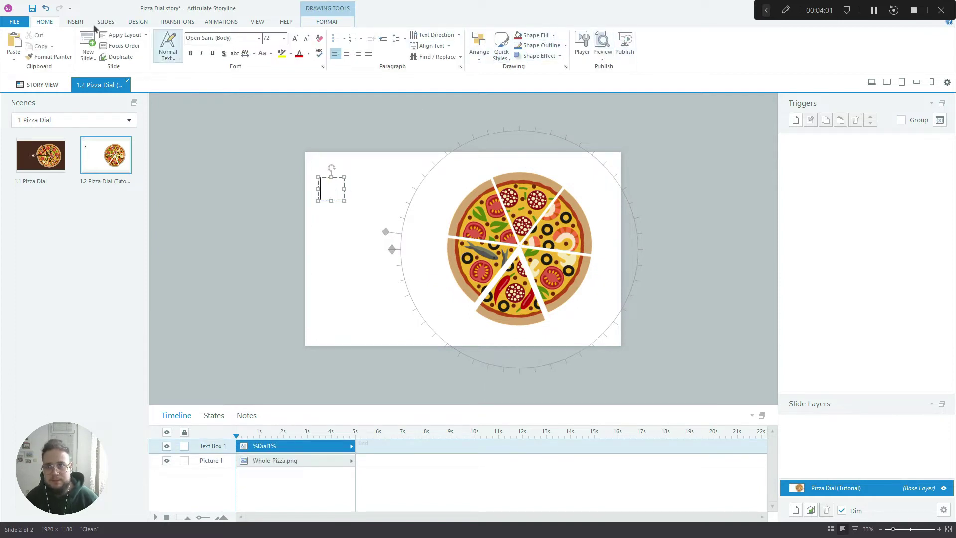
Step: Insert a Picture1 variable reference in the text box and preview the slide
left_click(75, 22)
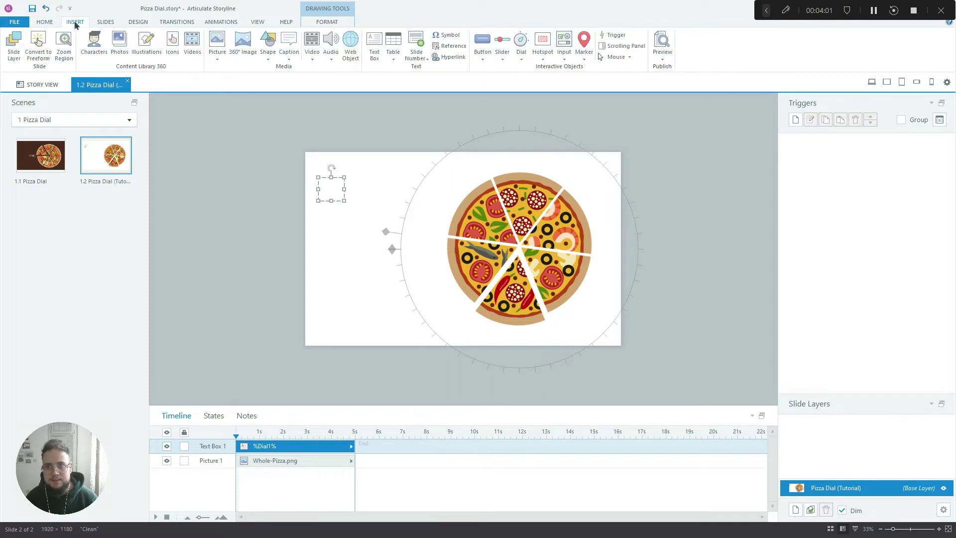
left_click(450, 45)
left_click(368, 236)
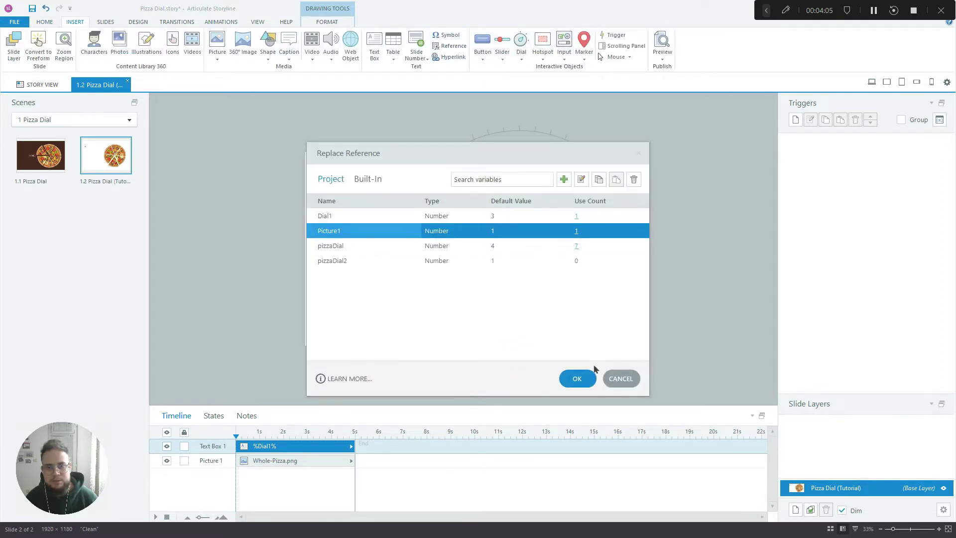
left_click(592, 376)
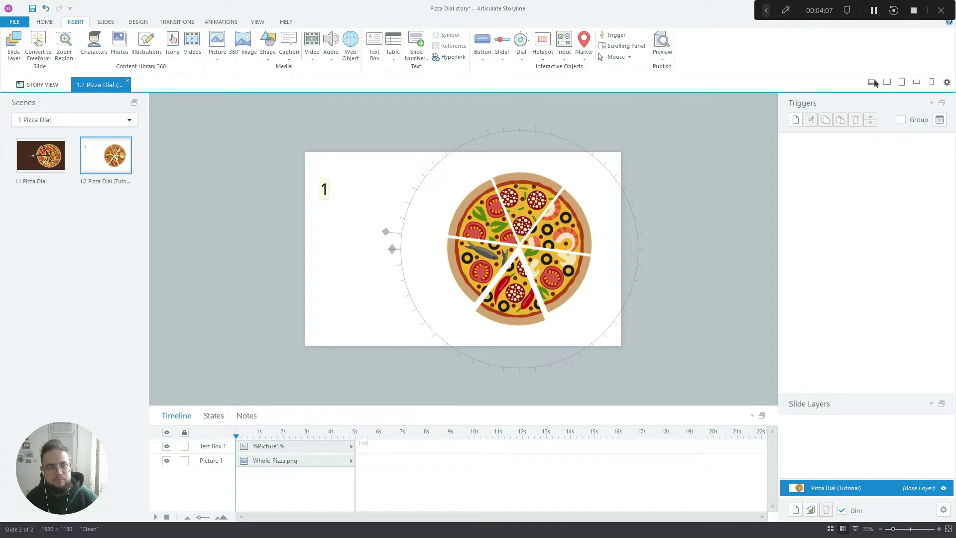
left_click(874, 83)
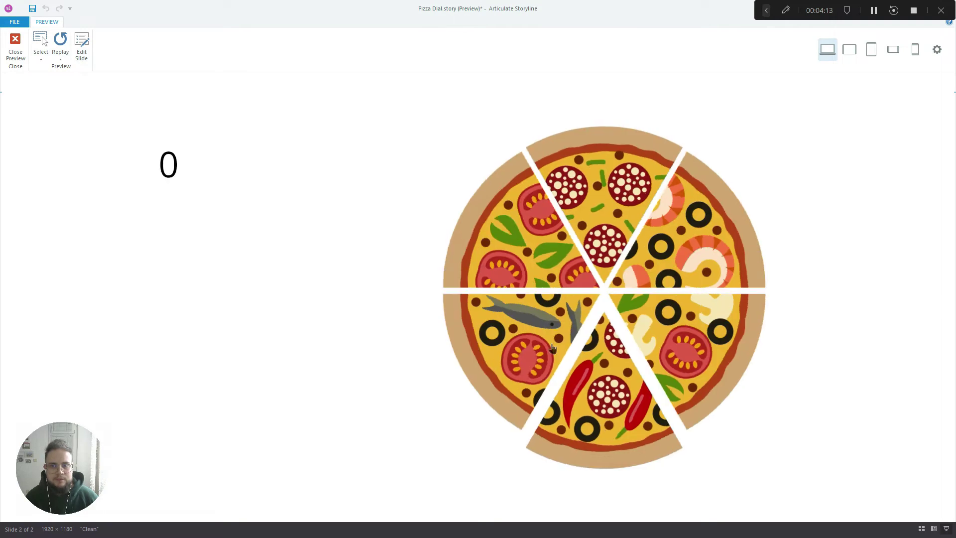
Step: Spin the pizza dial in preview to watch the counter change, then close the preview
left_click_drag(513, 230, 440, 270)
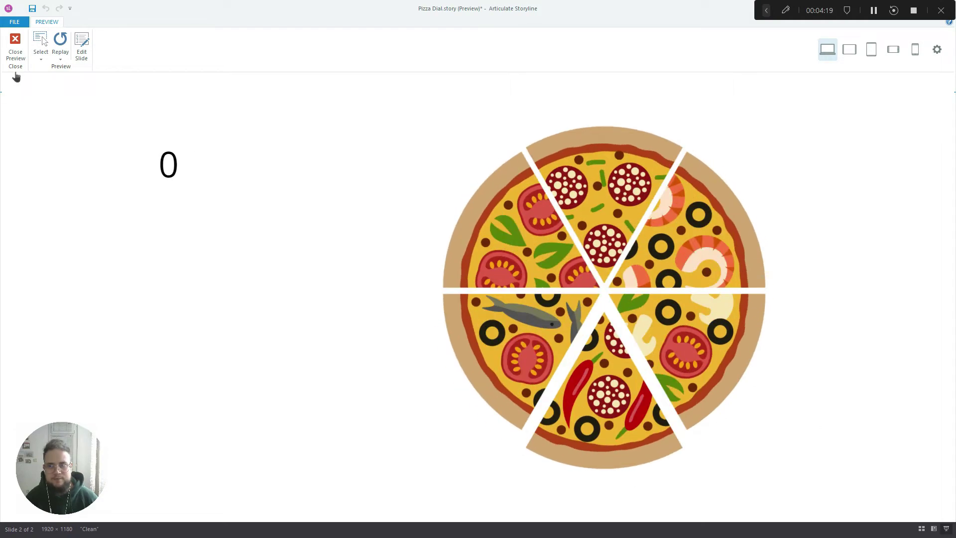
left_click(16, 48)
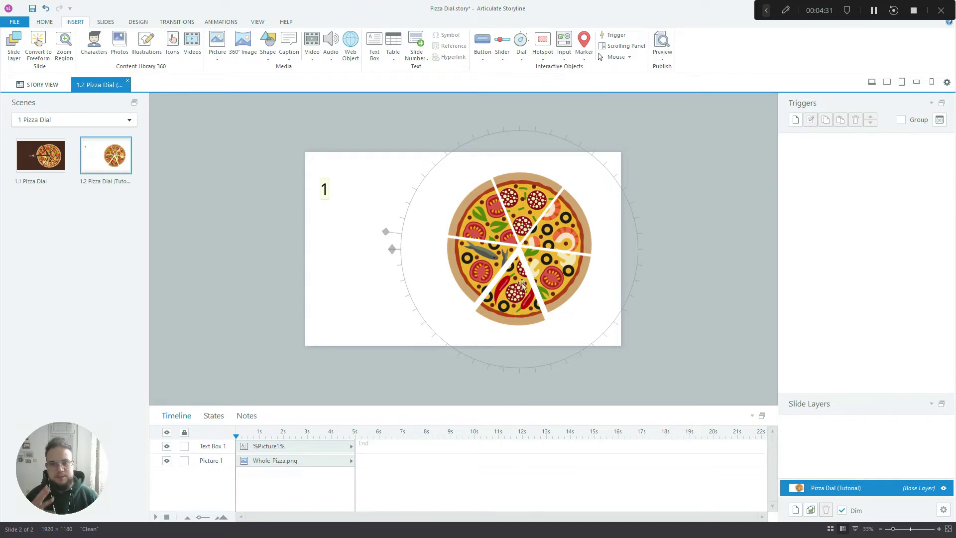
Step: Glance at slide 1.1, return to slide 1.2, and search icons for 'pizza cutter'
left_click(46, 158)
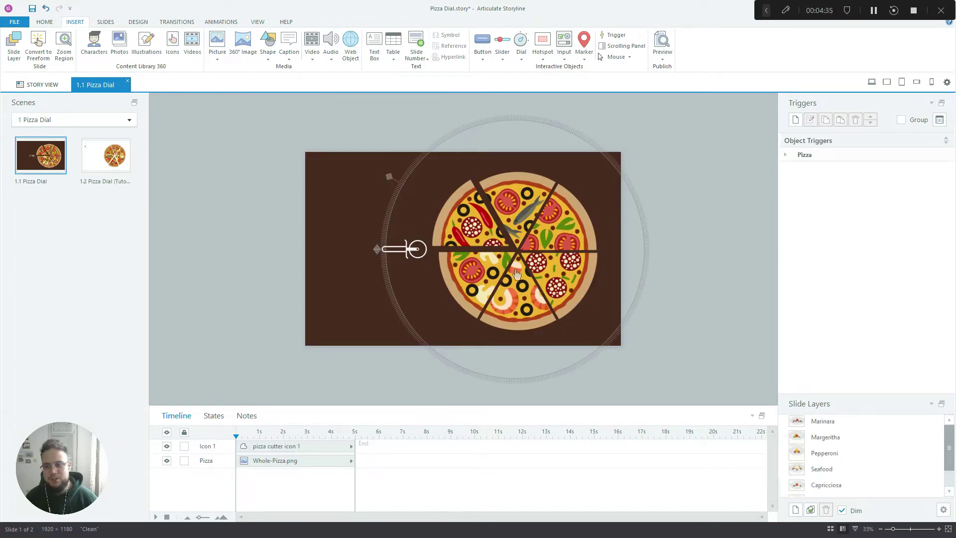
left_click(106, 162)
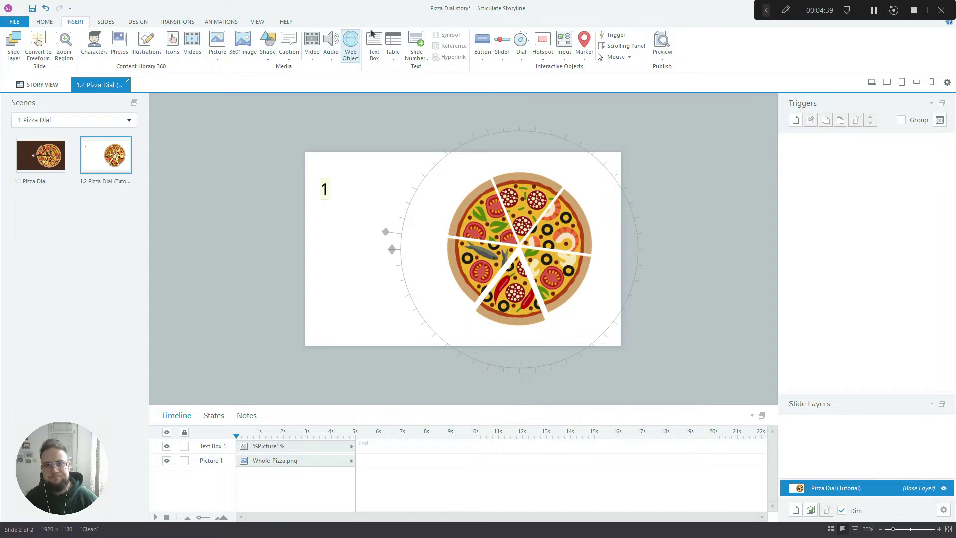
left_click(175, 33)
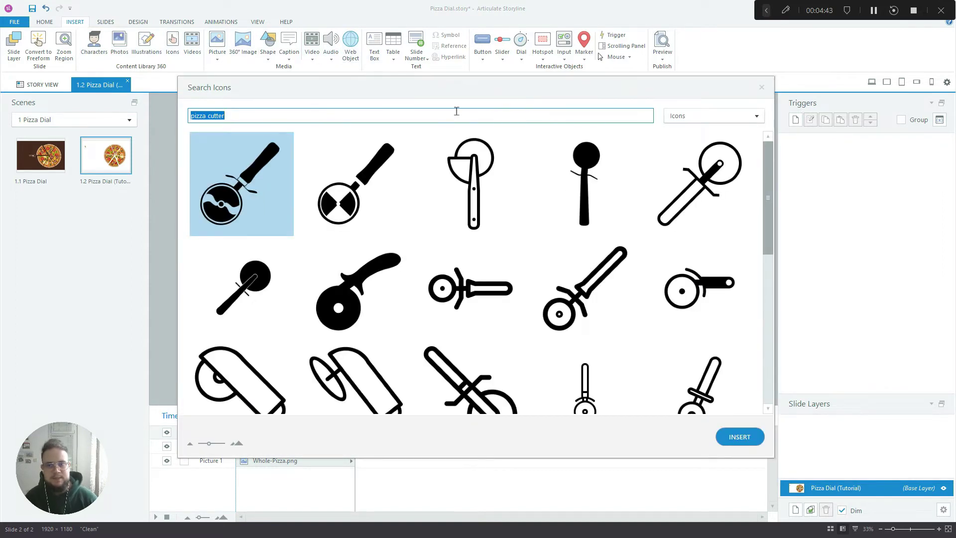
Step: Insert the second pizza cutter icon and move it to the slide's left, undoing an accidental rotation
left_click(363, 182)
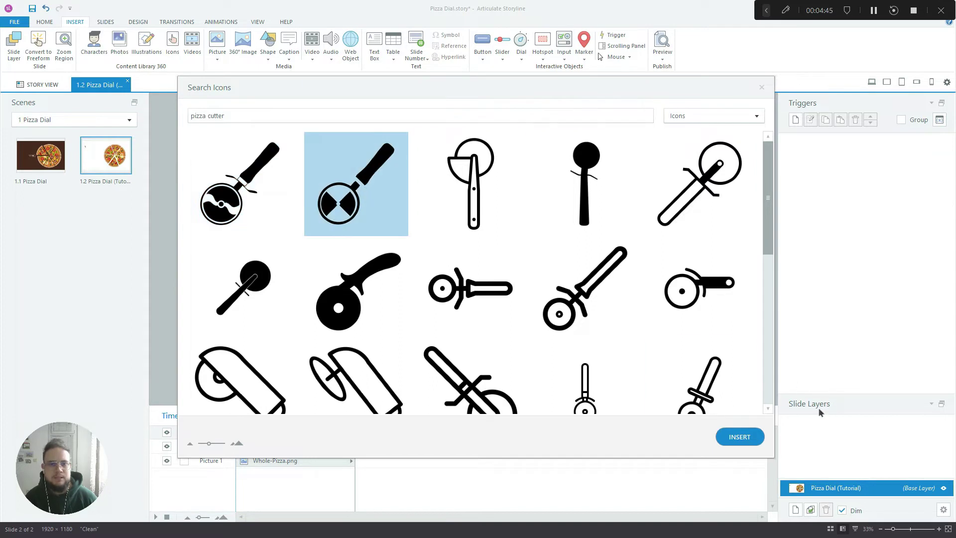
left_click(739, 437)
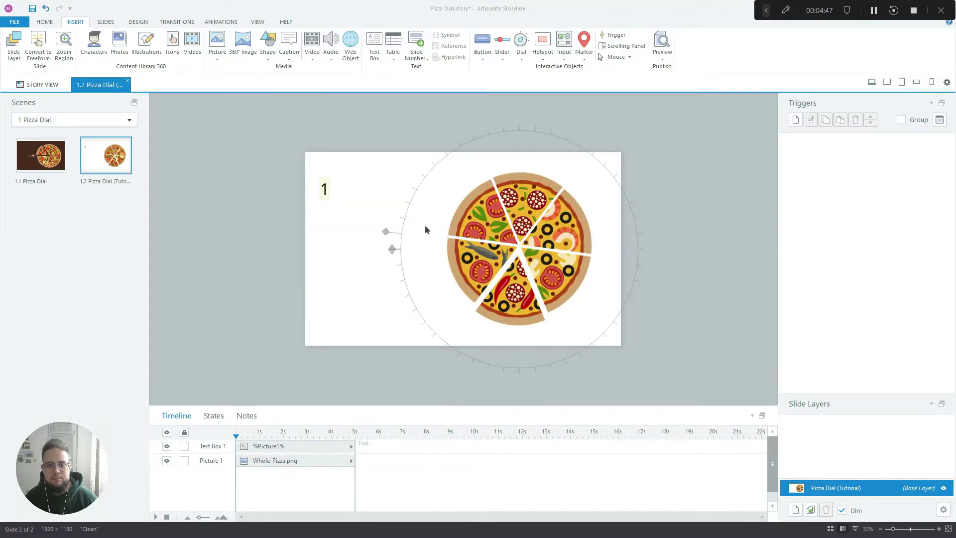
left_click(472, 247)
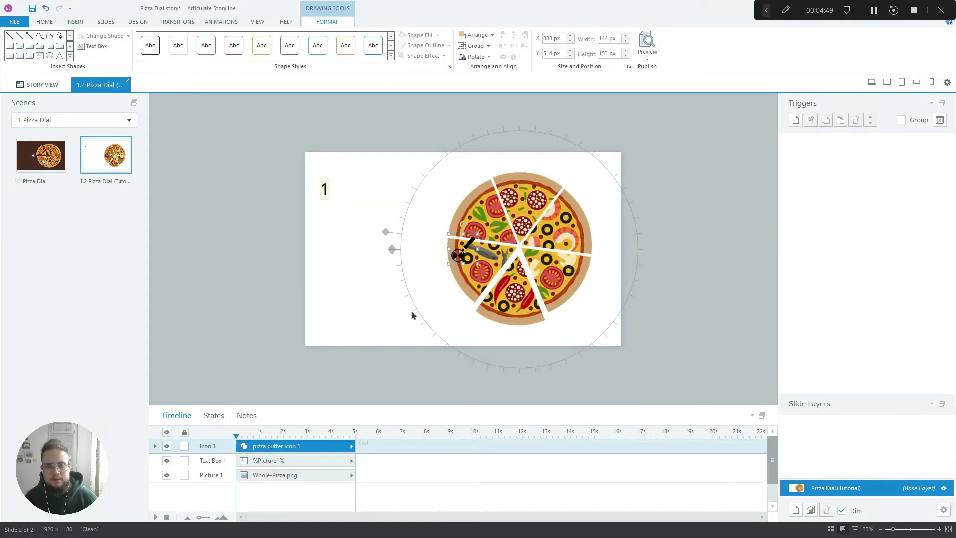
left_click_drag(455, 234, 303, 299)
key("ctrl+z")
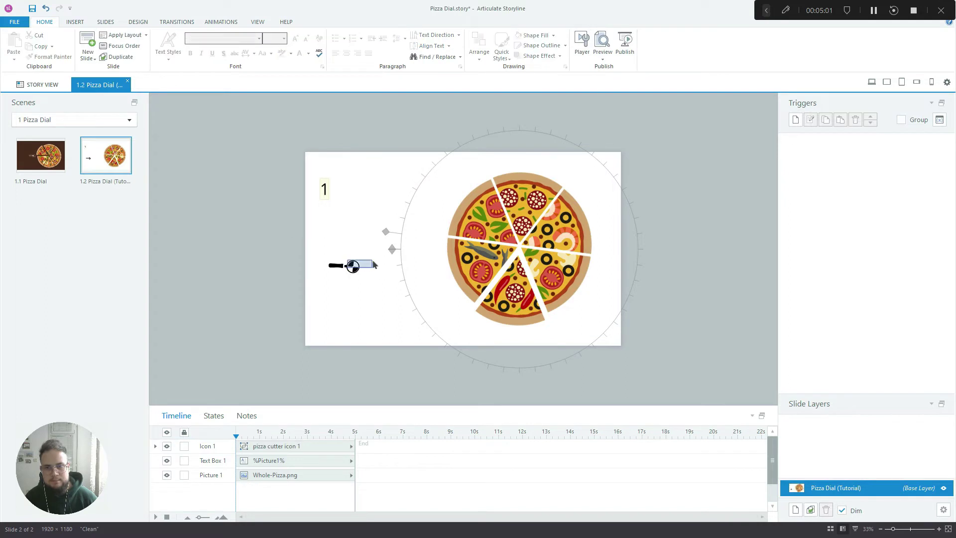
left_click_drag(374, 264, 373, 265)
Step: Align the pizza cutter icon to the slide's center and middle, then undo the alignment
left_click(353, 266)
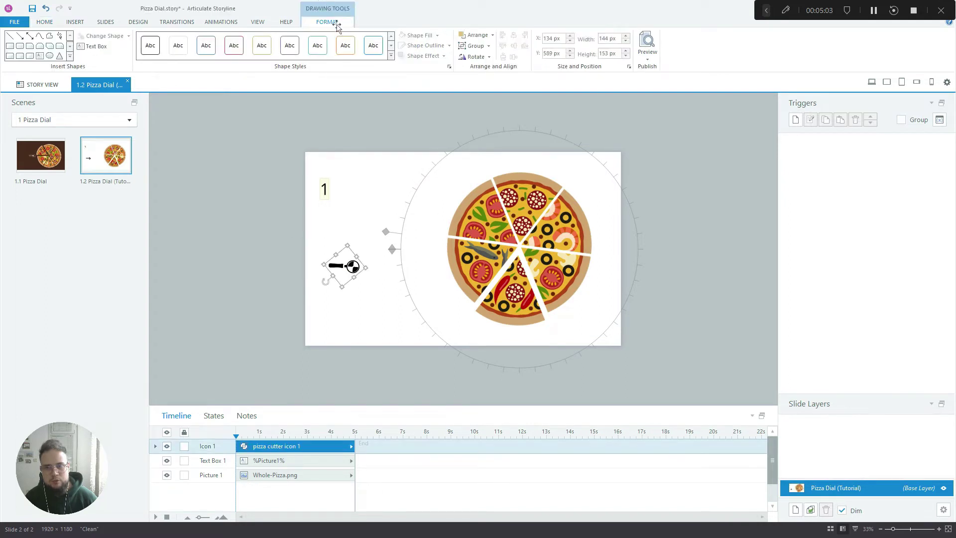
left_click(513, 36)
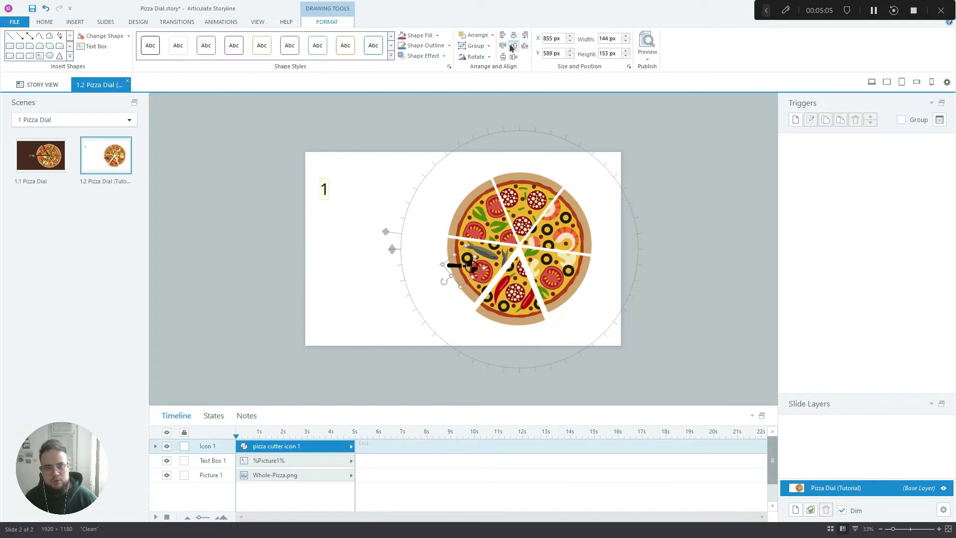
left_click(513, 46)
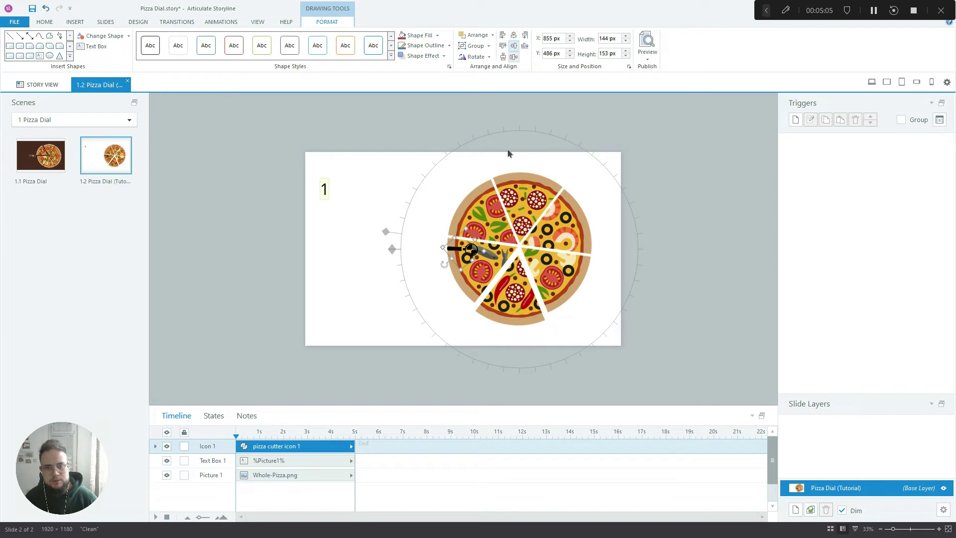
left_click(438, 254)
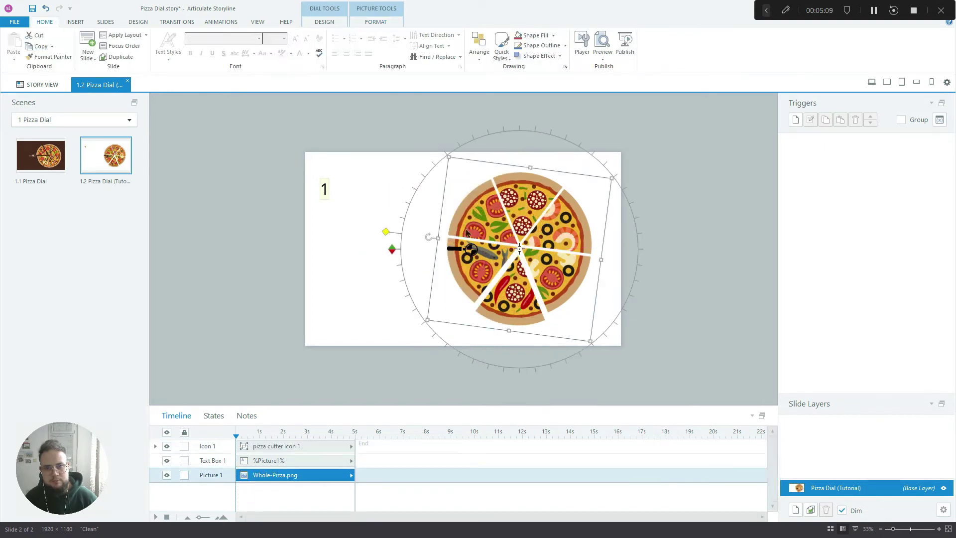
left_click(690, 244)
key("ctrl+z")
key("ctrl+z")
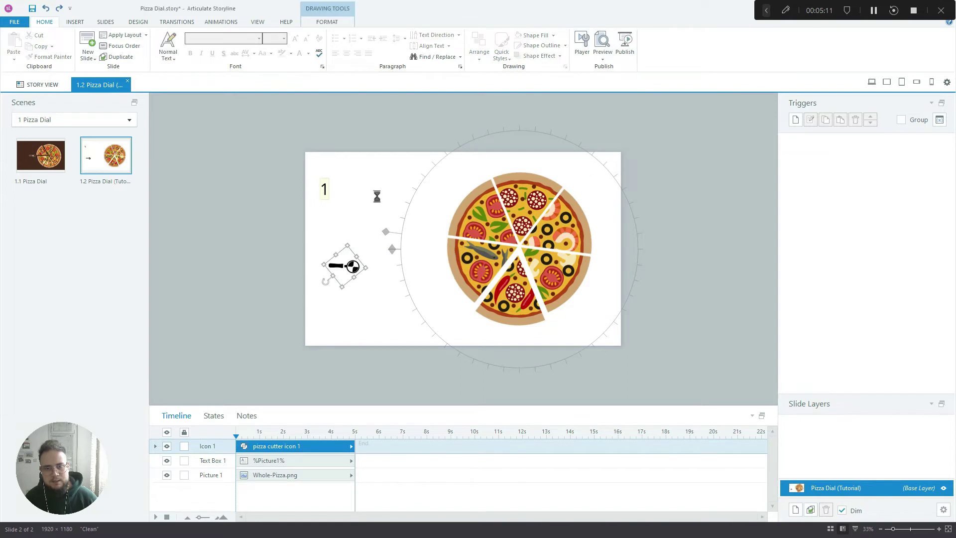
Step: Reapply center and middle alignment to the icon, then nudge it right toward the pizza's left edge
left_click(330, 22)
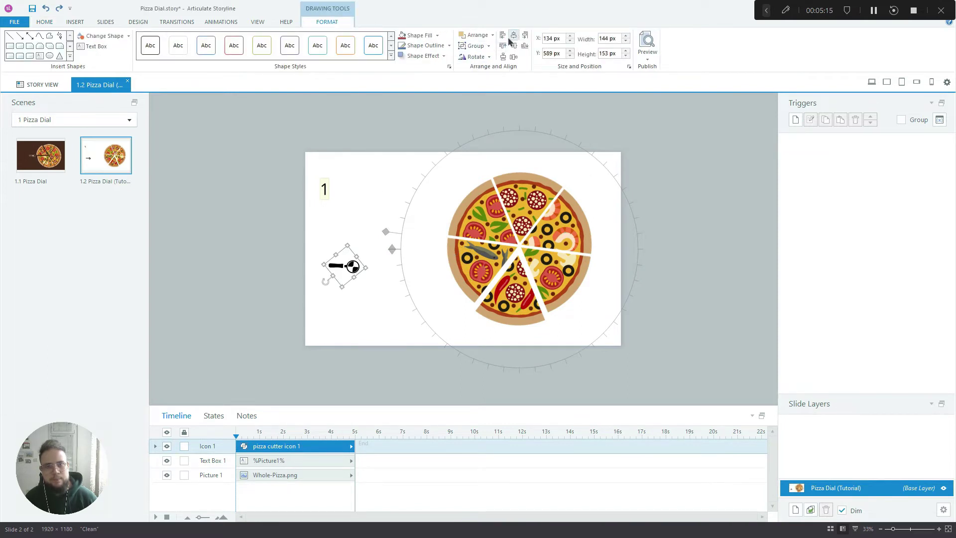
left_click(514, 36)
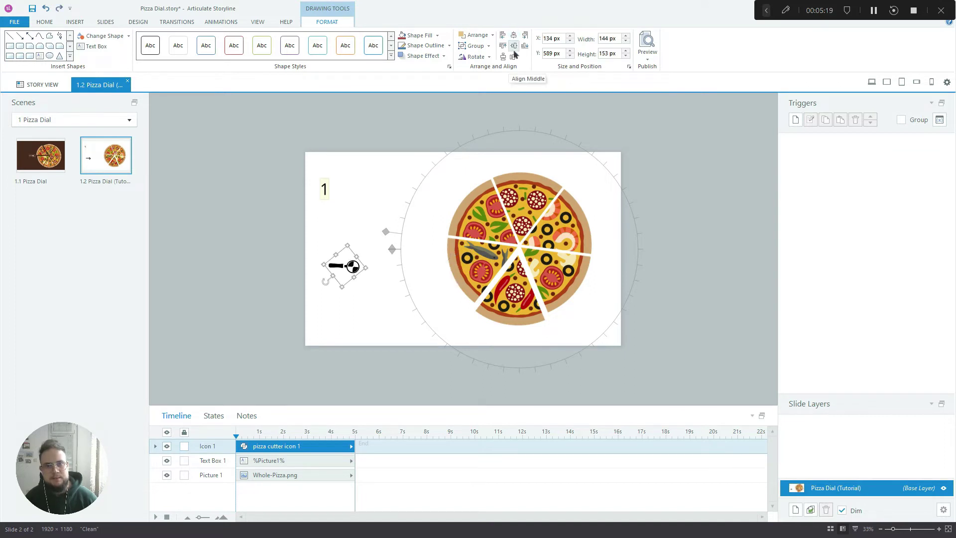
left_click(514, 46)
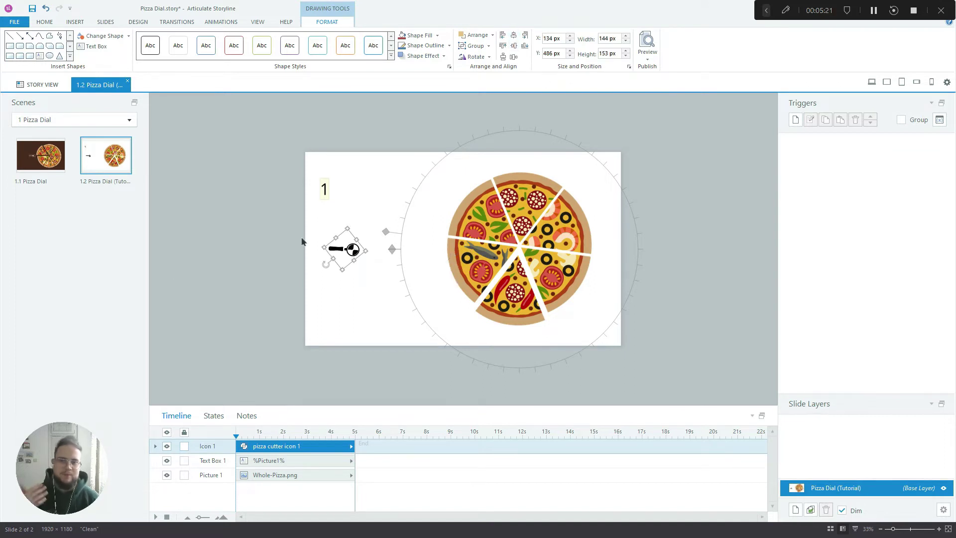
left_click(694, 208)
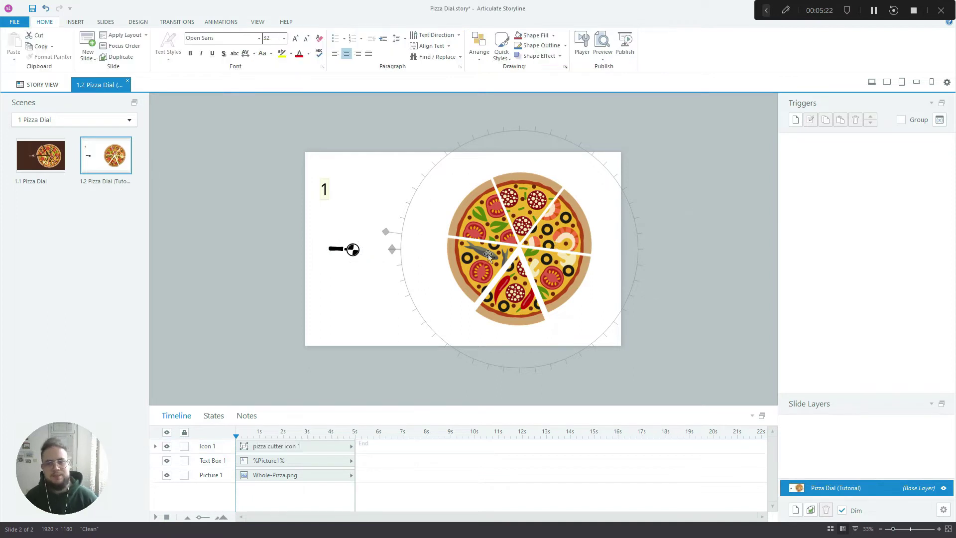
left_click(358, 254)
mouse_move(368, 235)
left_mouse_down()
mouse_move(427, 238)
mouse_move(363, 245)
mouse_move(384, 245)
mouse_move(375, 245)
left_mouse_up()
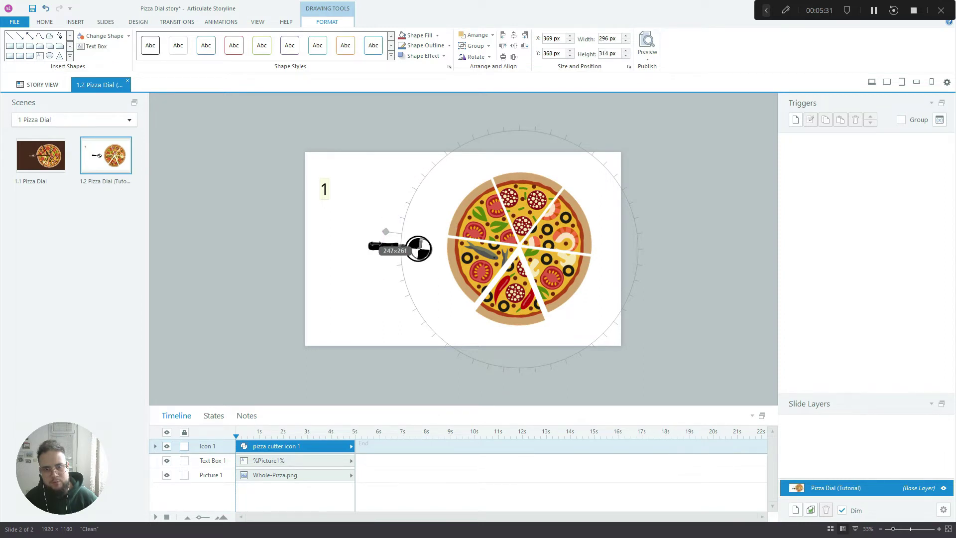
Step: Deselect the resized pizza cutter icon now resting against the pizza's left edge
left_click(688, 247)
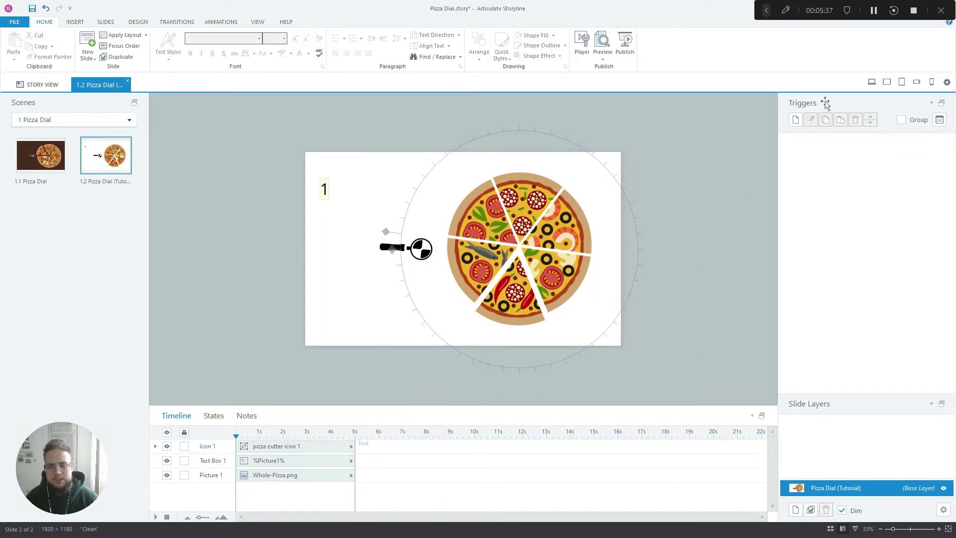
left_click(872, 83)
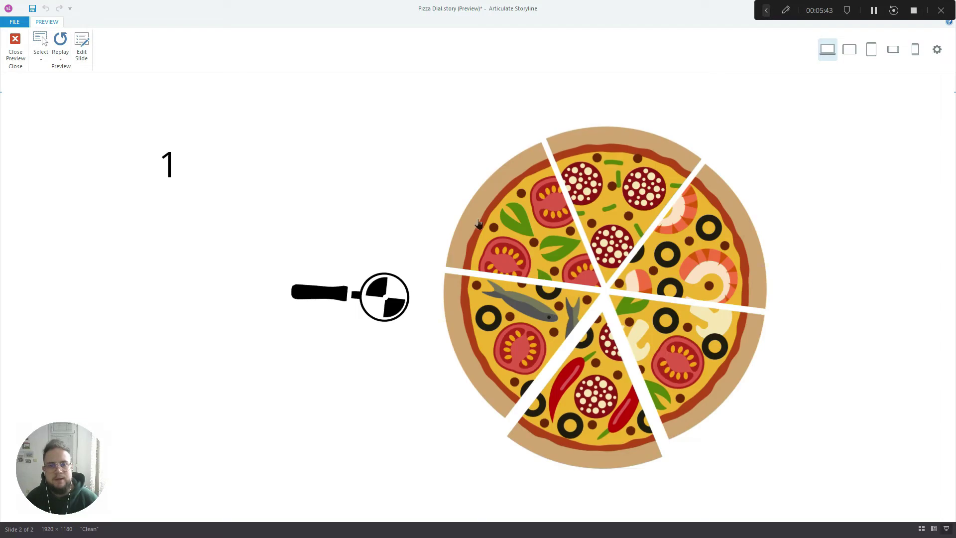
left_click_drag(452, 303, 490, 347)
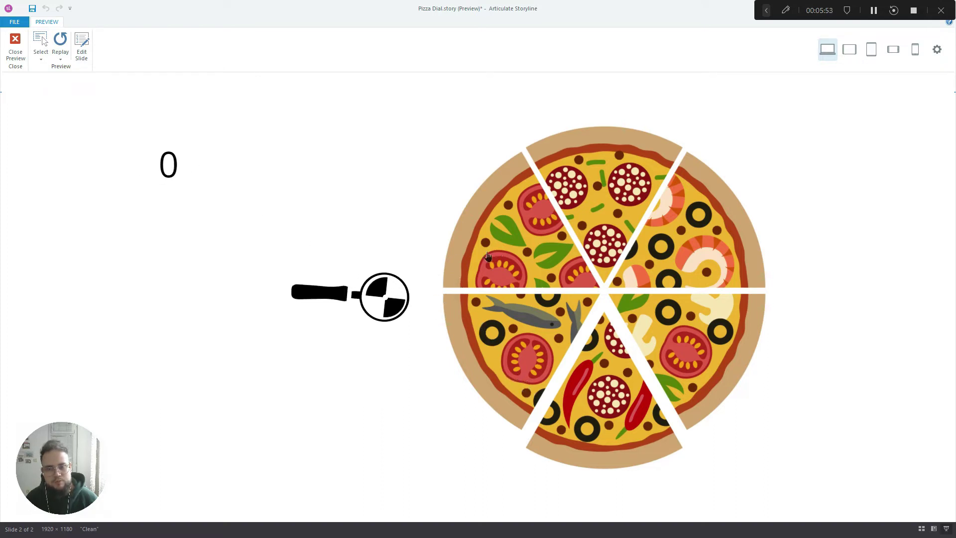
left_click_drag(488, 256, 599, 238)
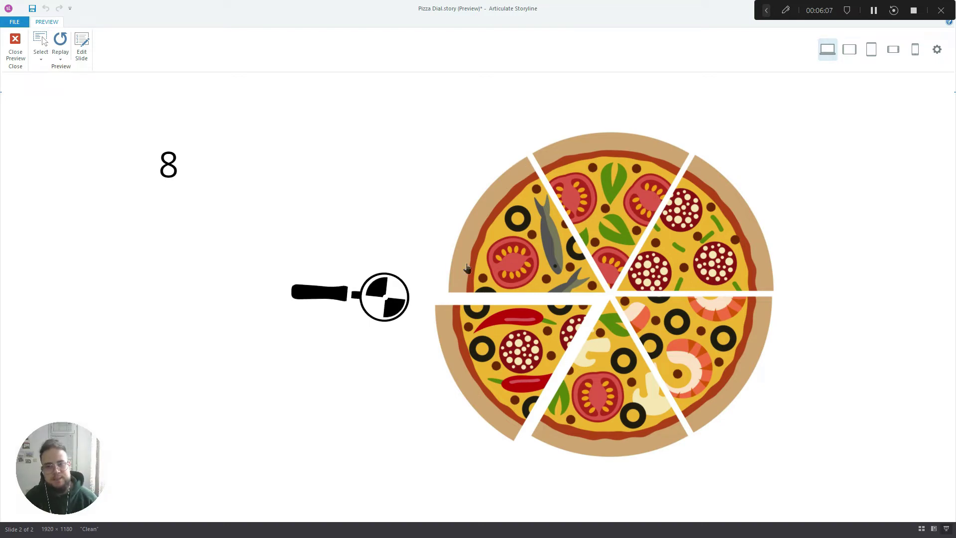
left_click_drag(467, 269, 502, 202)
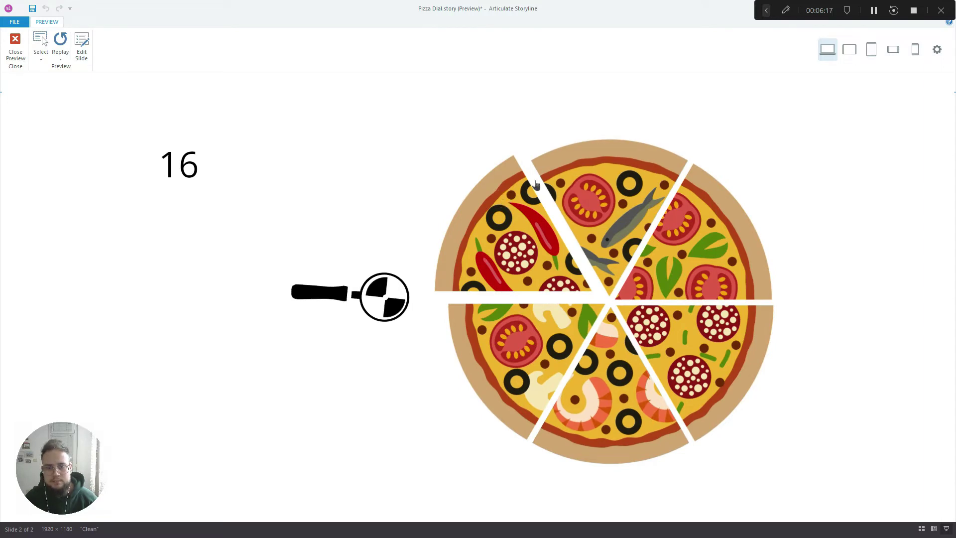
left_click_drag(477, 254, 641, 408)
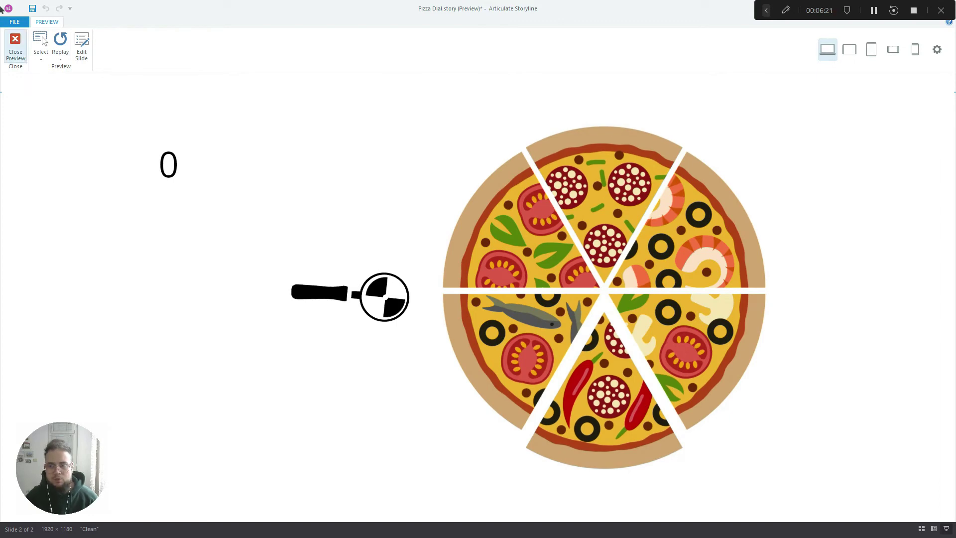
left_click_drag(470, 227, 475, 240)
left_click(15, 46)
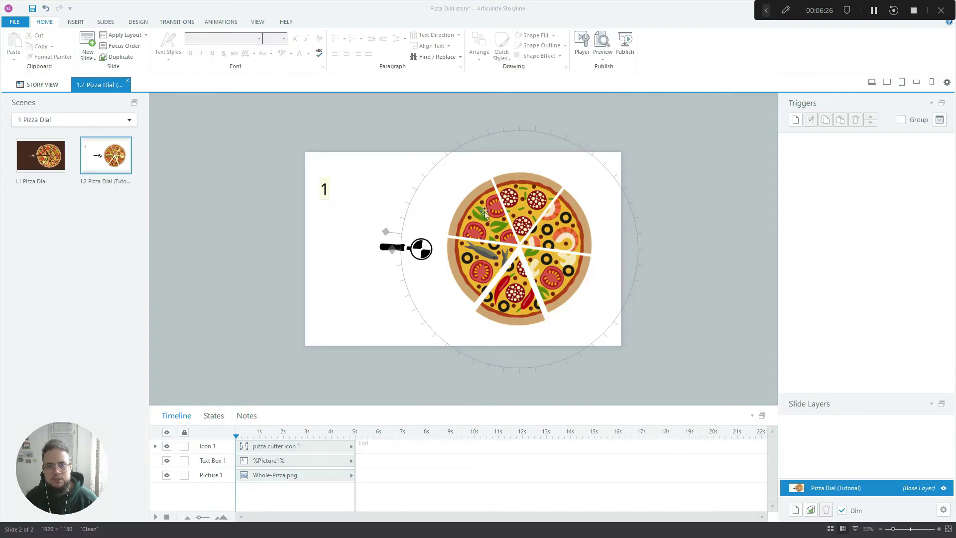
left_click(485, 213)
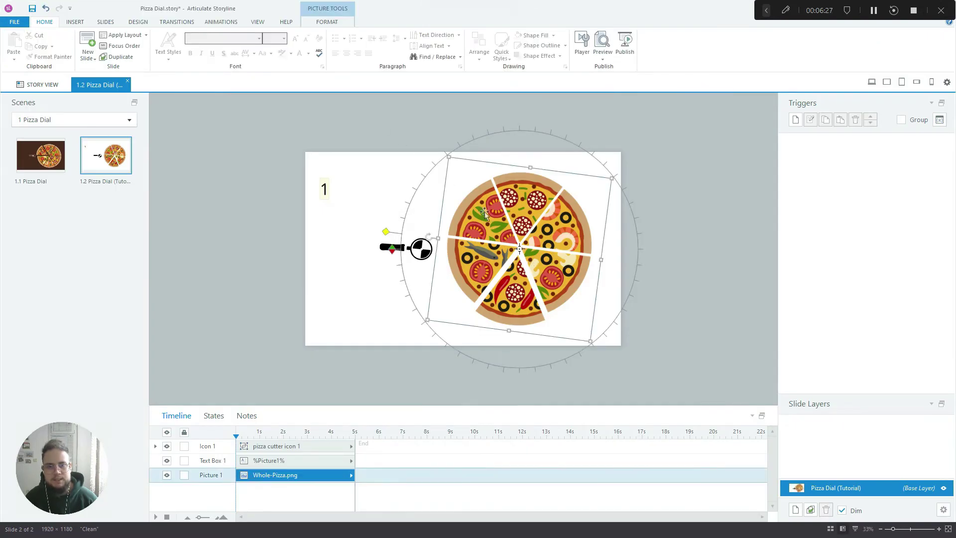
Step: Give the pizza dial a start value and initial value of 0, then reselect the dial
left_click(332, 29)
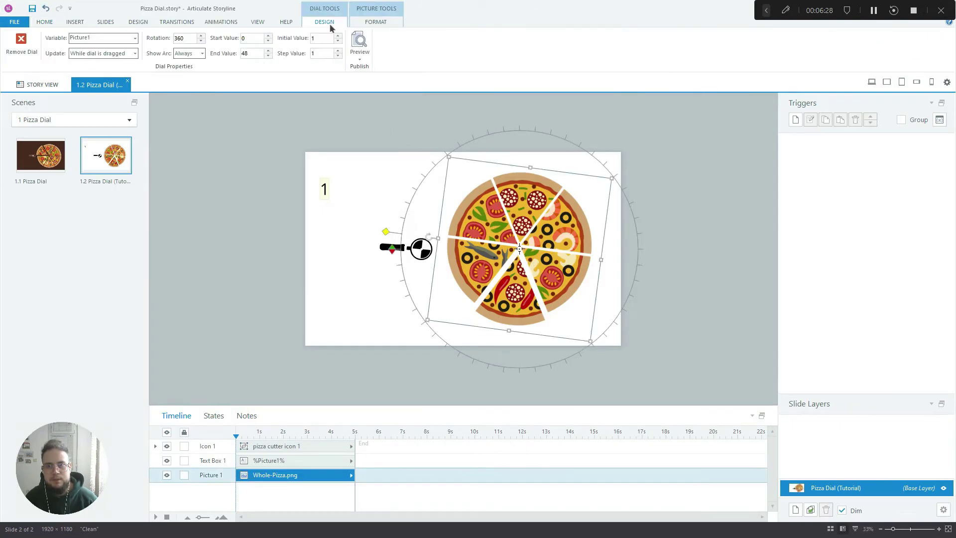
left_click(247, 38)
type("0")
left_click(321, 52)
left_click(323, 38)
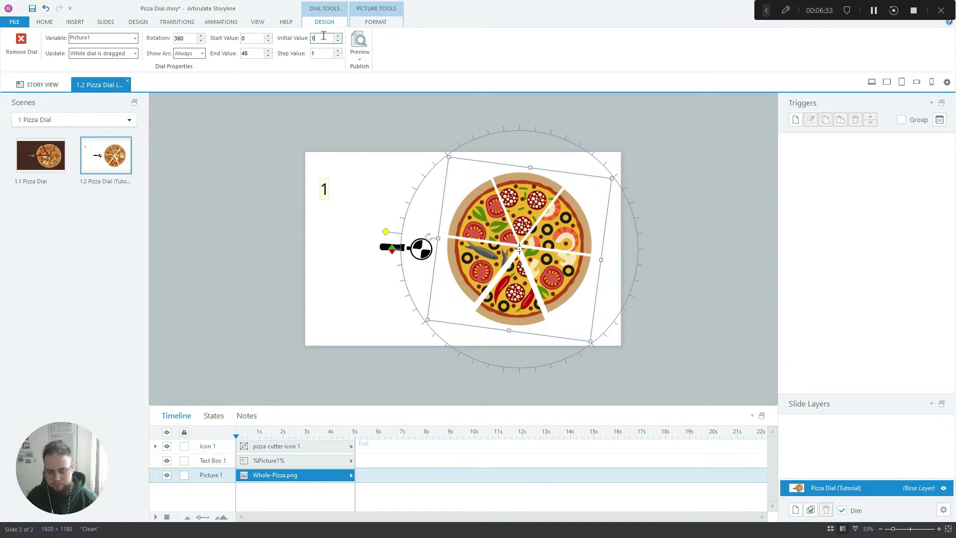
key("Return")
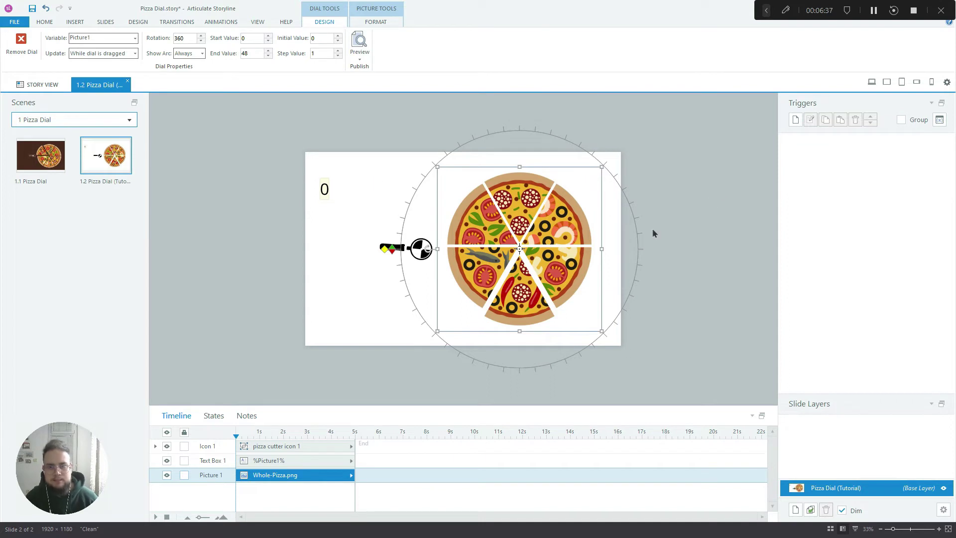
left_click(700, 183)
left_click(495, 243)
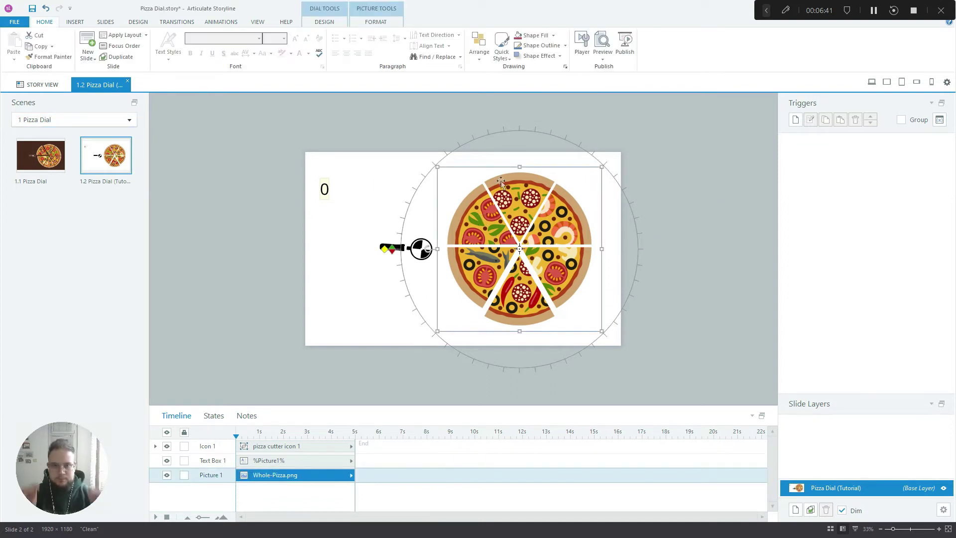
Step: Fill slide 1.2's background with the dark brown eyedropped from the slide 1.1 thumbnail
left_click(464, 168)
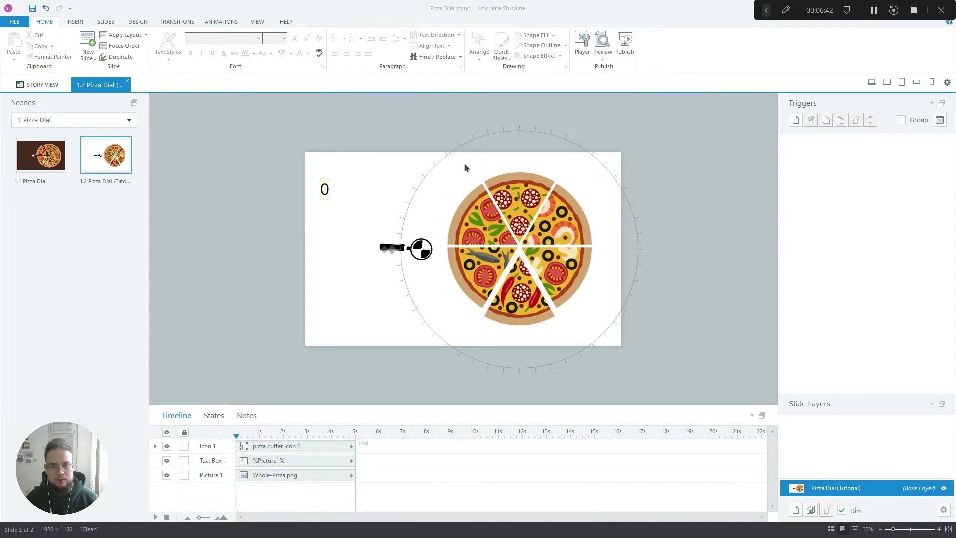
right_click(340, 242)
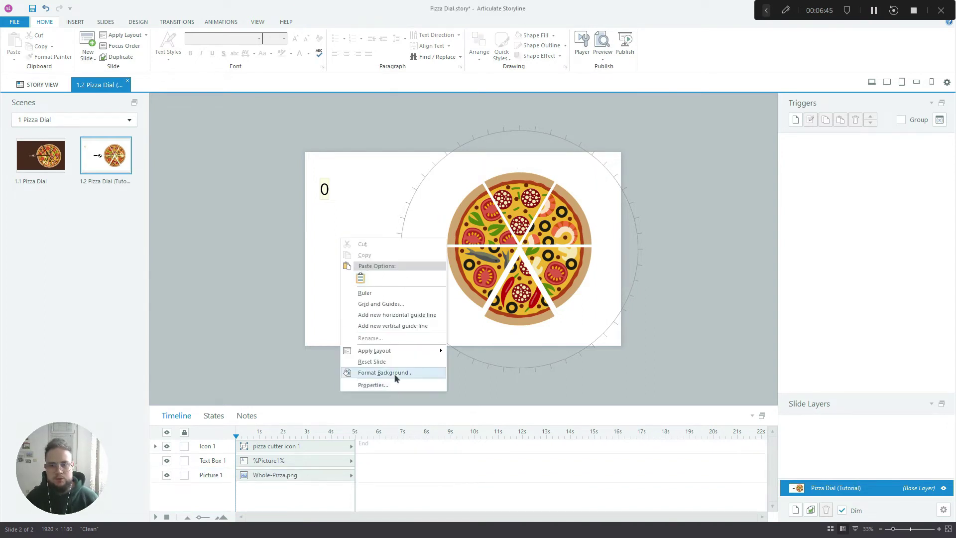
key("Escape")
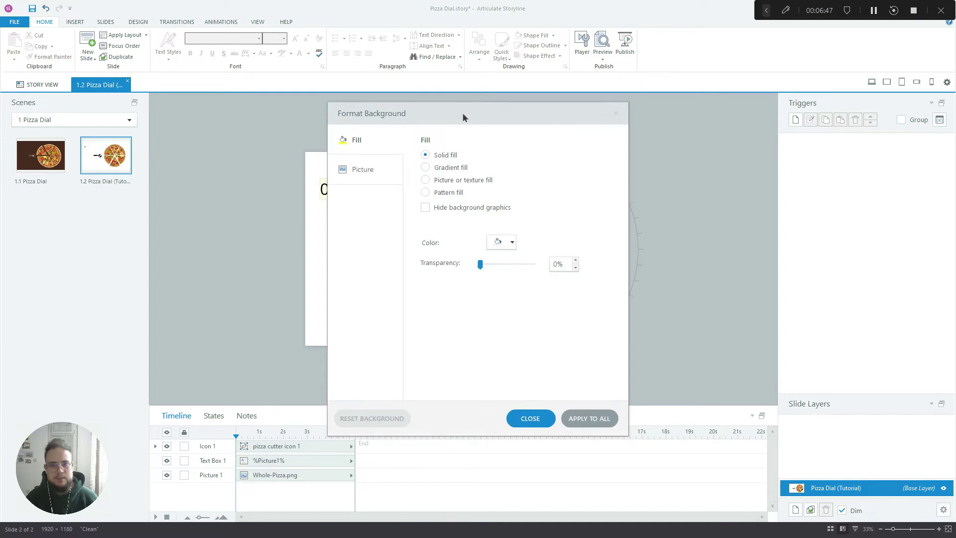
left_click(546, 255)
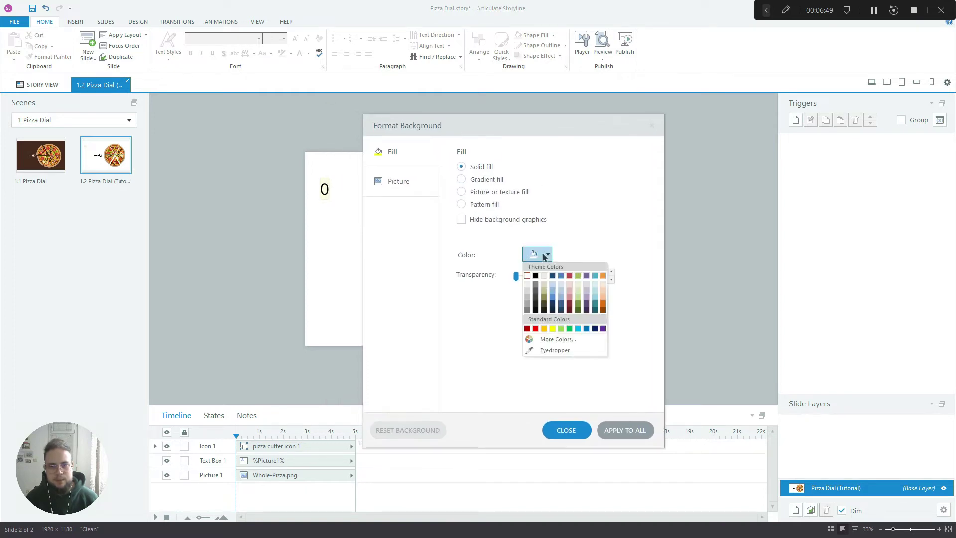
left_click(544, 352)
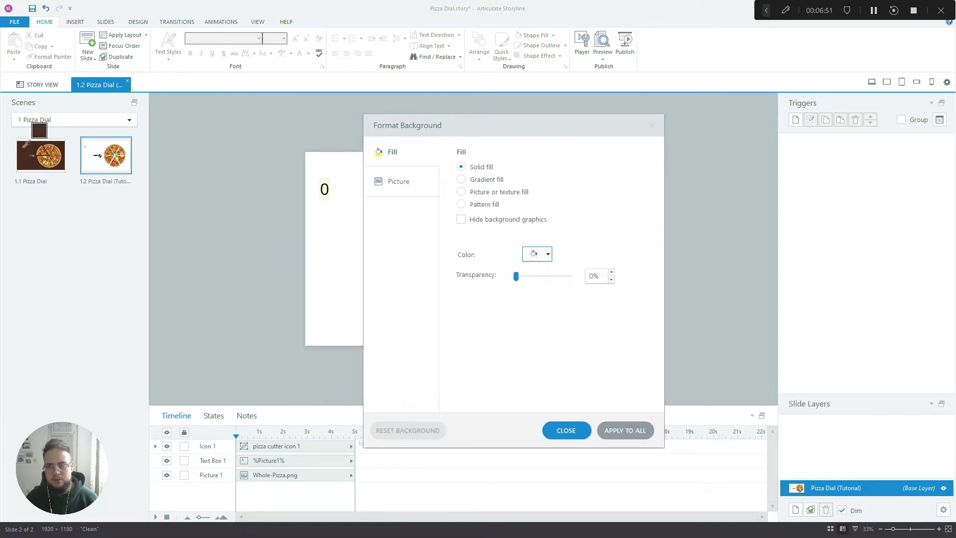
left_click(26, 149)
left_click(566, 432)
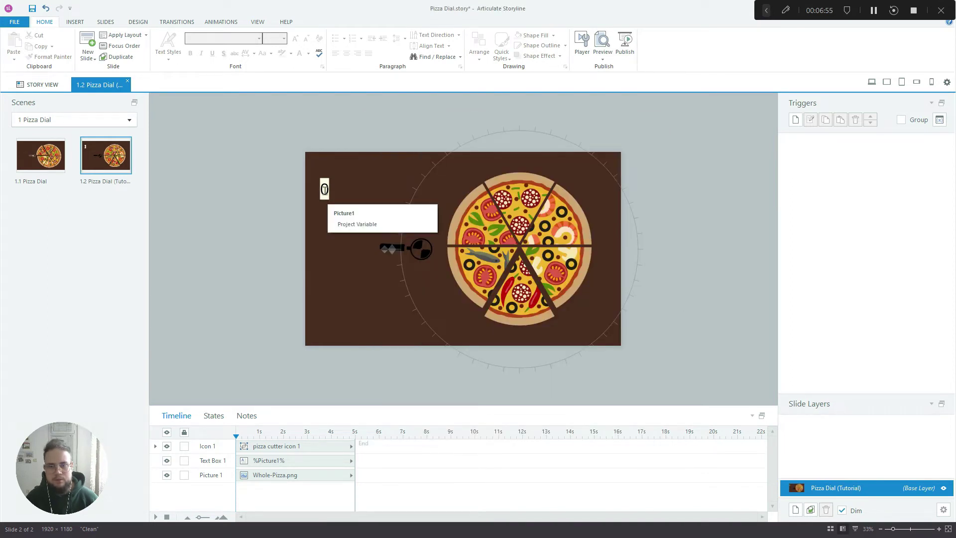
left_click(282, 446)
Step: Fill the pizza cutter icon with white
left_click(327, 22)
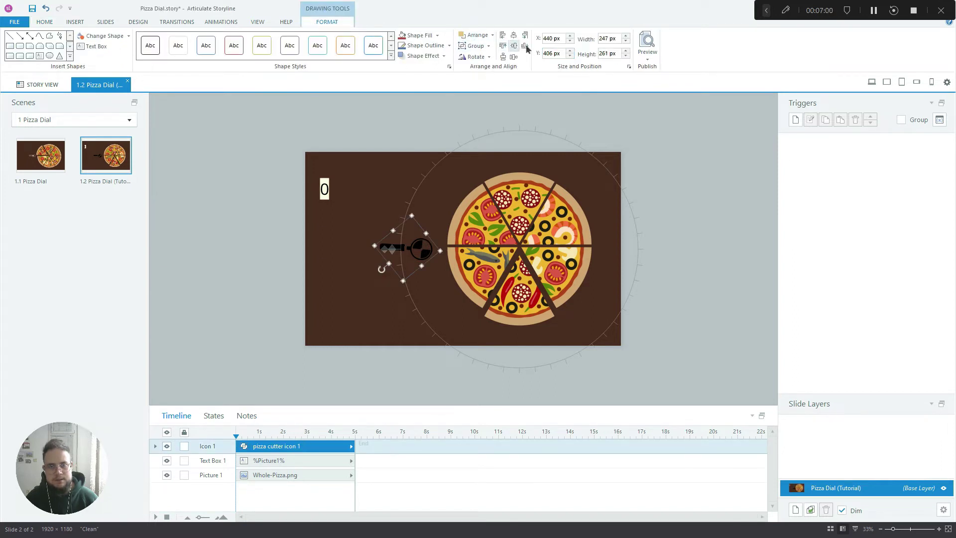
left_click(437, 36)
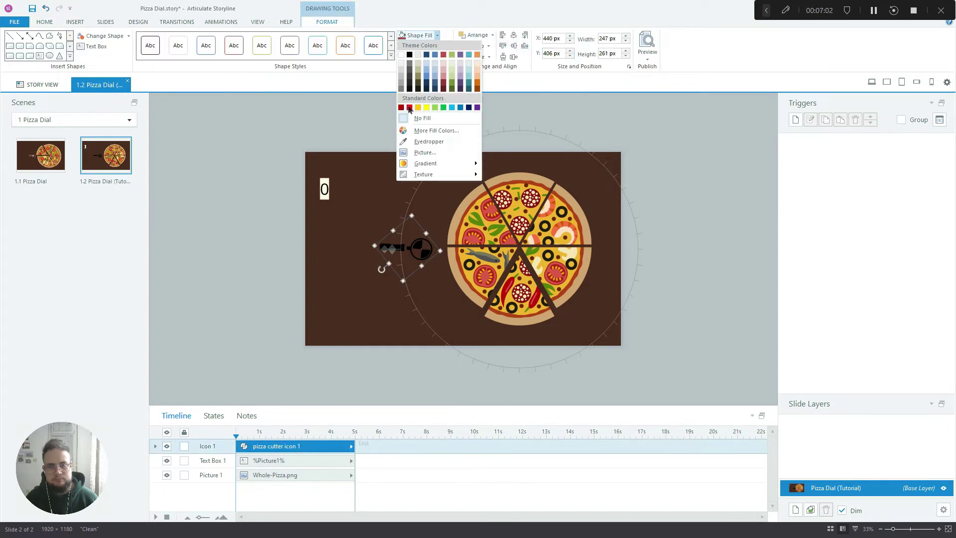
left_click(401, 56)
left_click(693, 226)
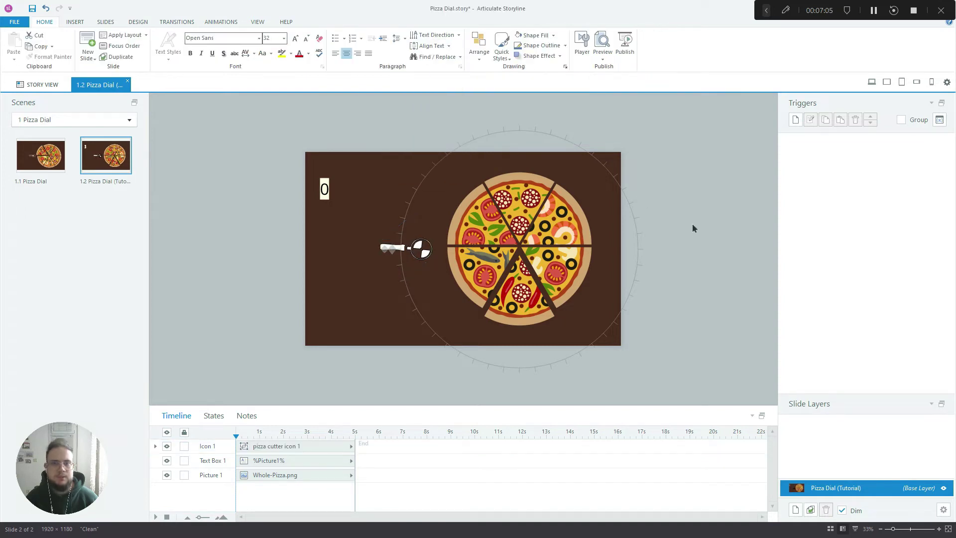
Step: Reopen the icon's fill colours and try the eyedropper, dismissing it without applying a colour
left_click(383, 252)
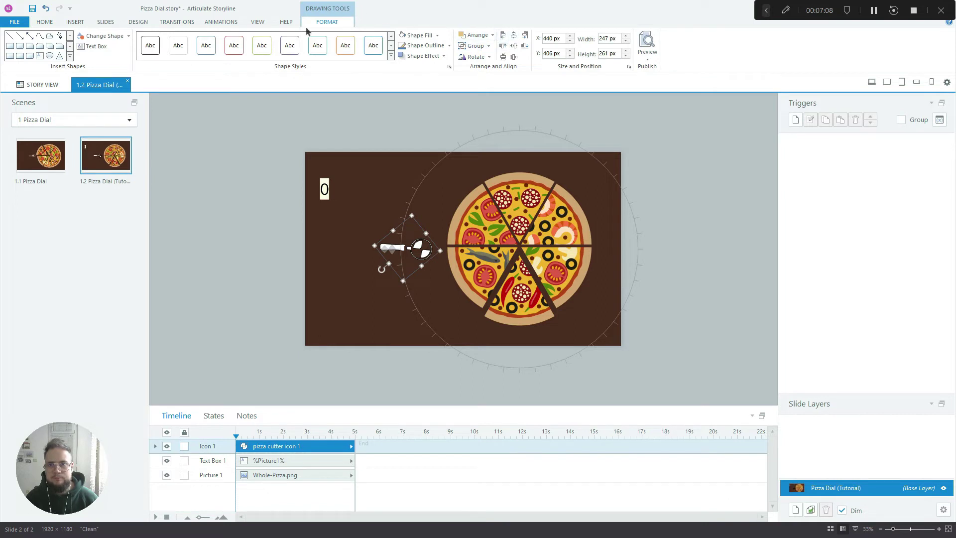
left_click(437, 35)
left_click(429, 142)
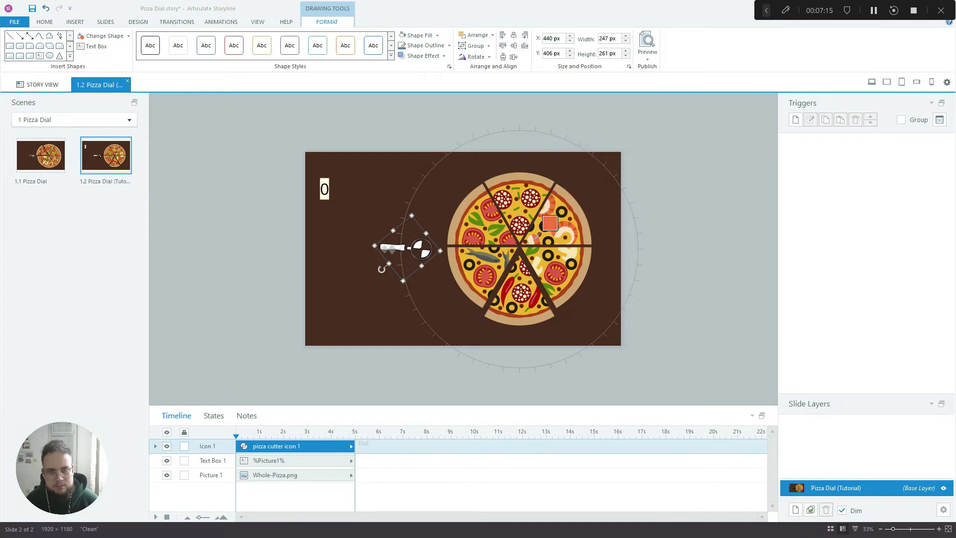
left_click(529, 248)
left_click(676, 233)
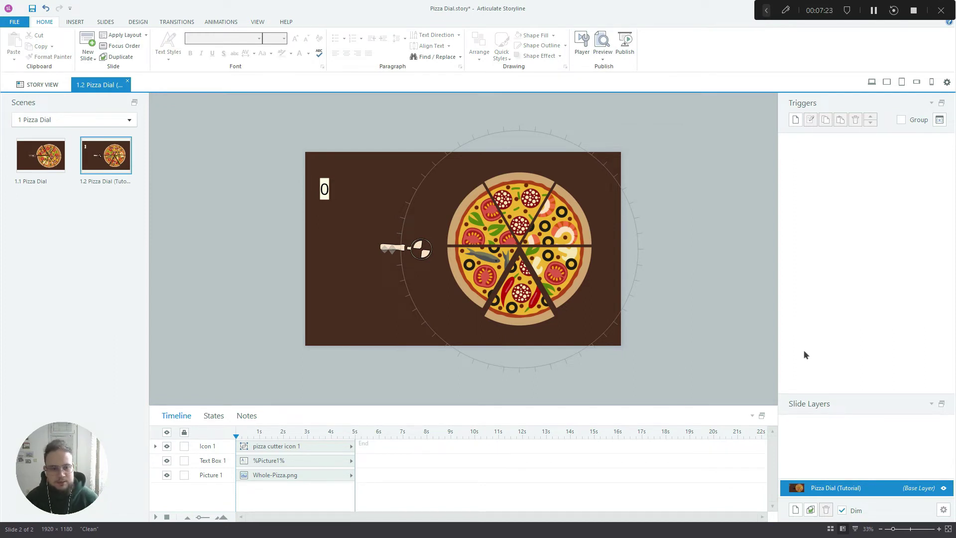
Step: Add a slide layer named Marinara and place the Marinara picture at the slide's upper left
left_click(796, 510)
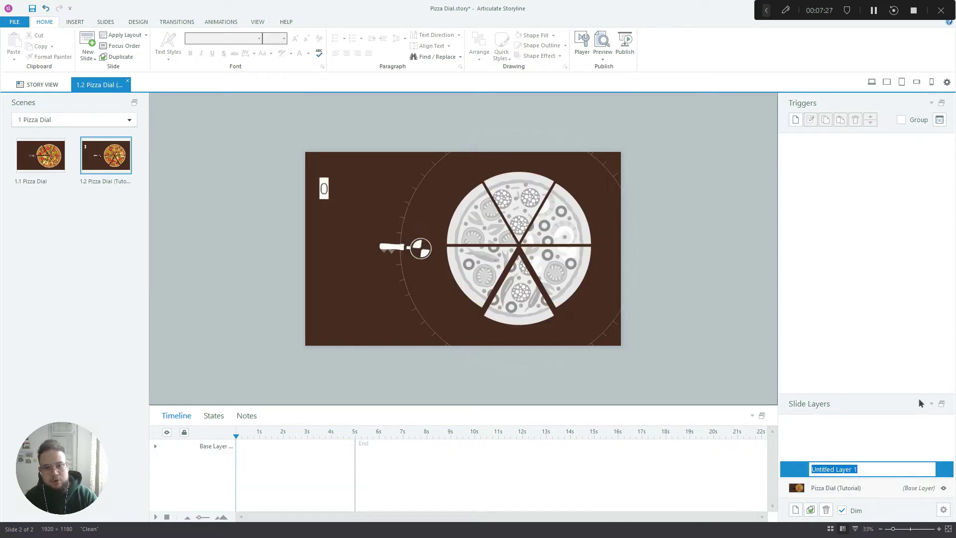
type("Marinara")
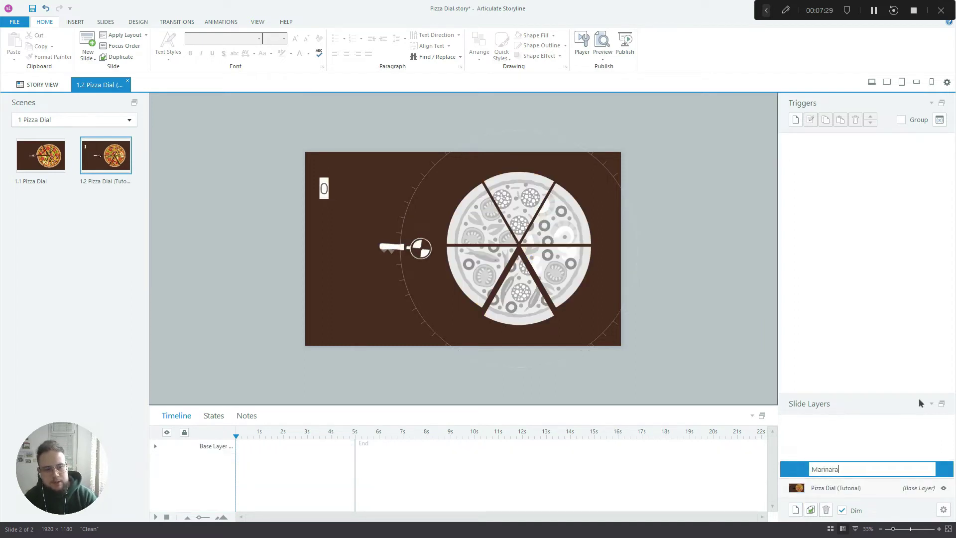
key("Return")
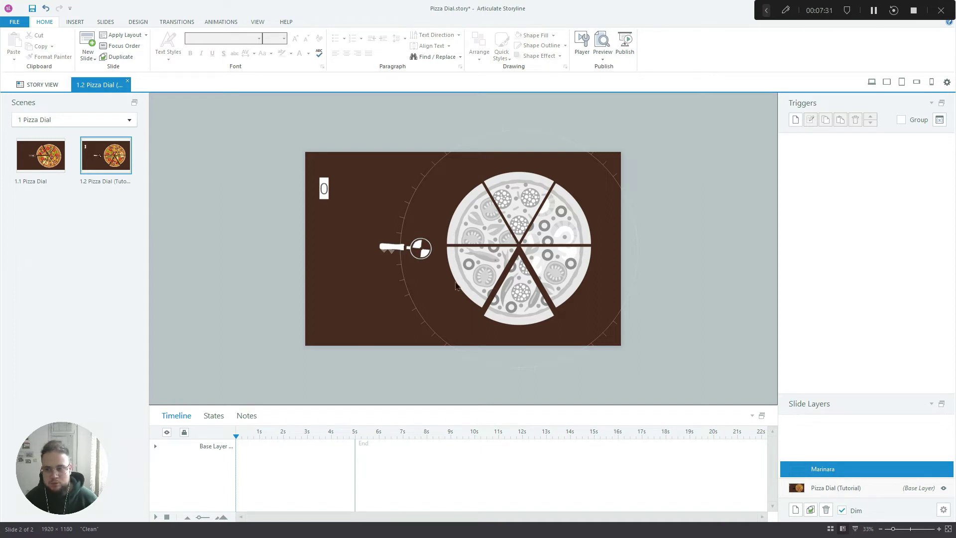
left_click(75, 22)
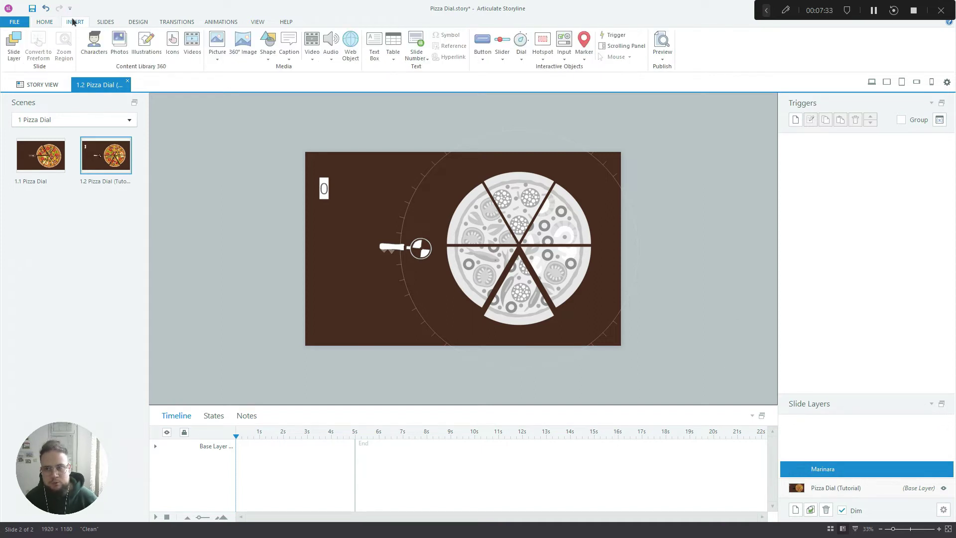
left_click(217, 41)
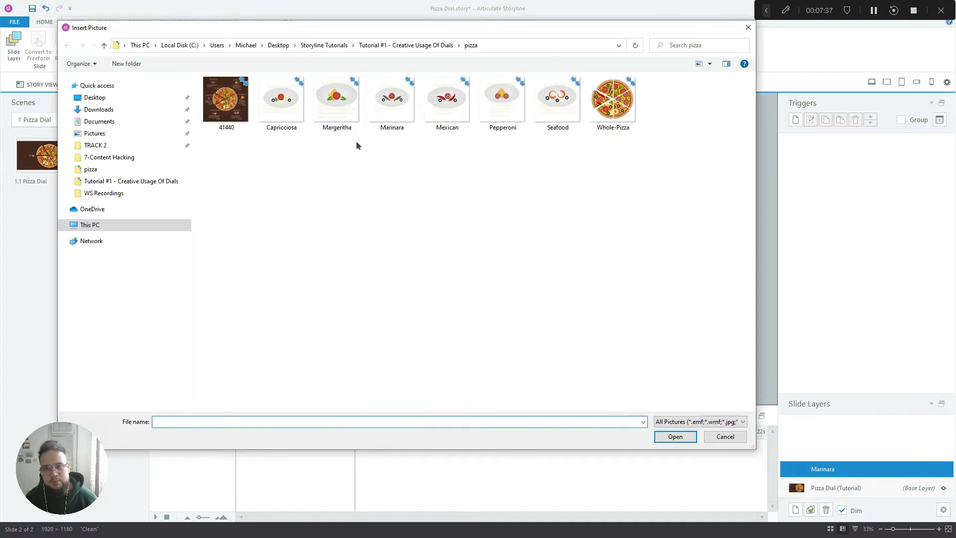
double_click(394, 107)
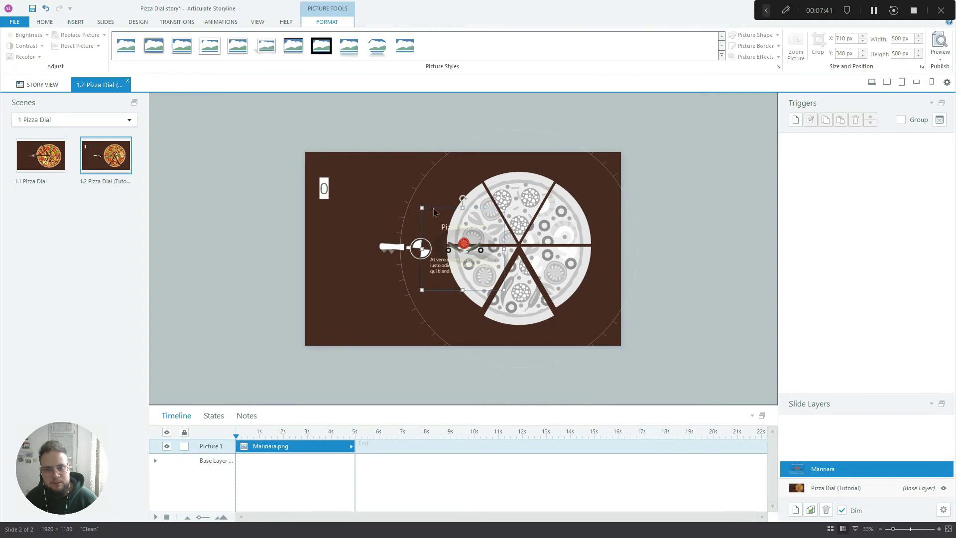
left_click_drag(422, 219, 363, 177)
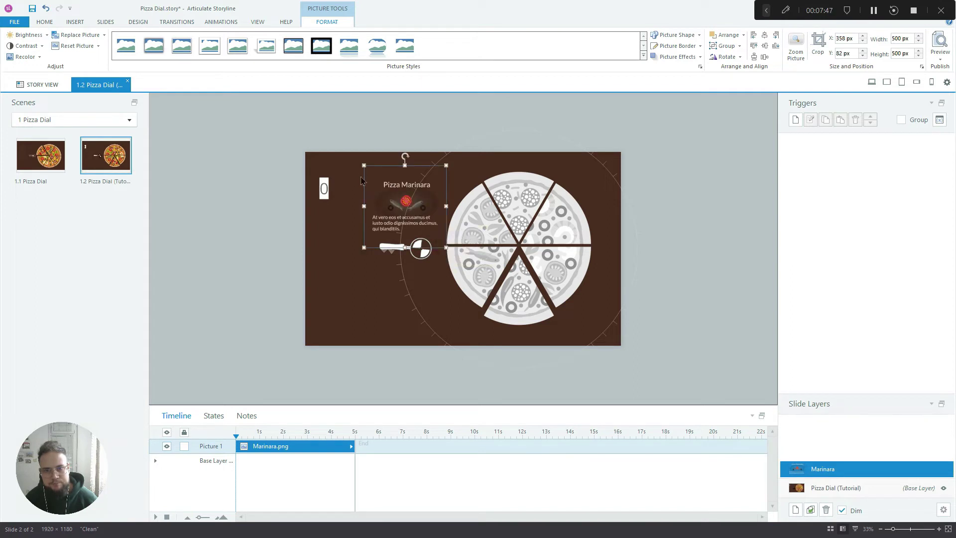
left_click(746, 252)
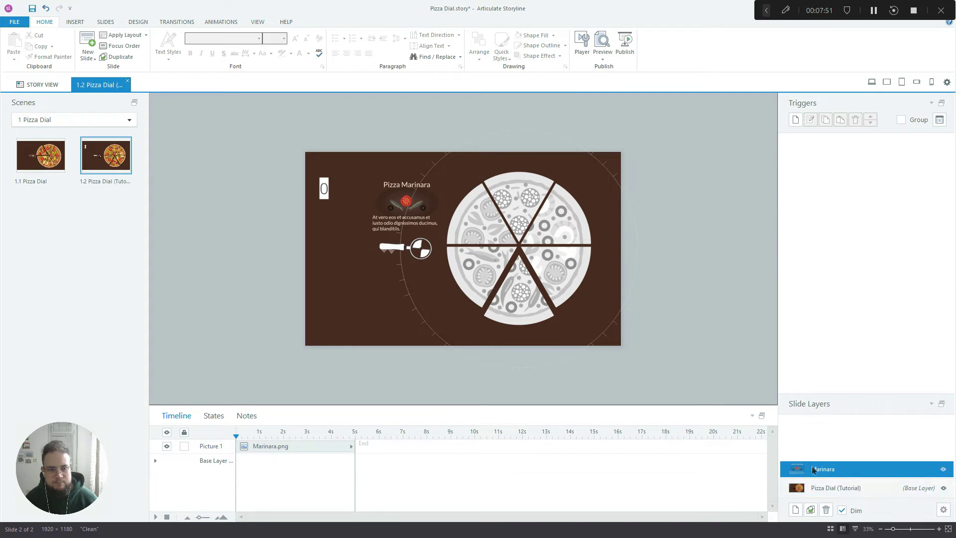
Step: Give the Marinara picture a Fly In entrance from the left, then return to the base layer
left_click(217, 23)
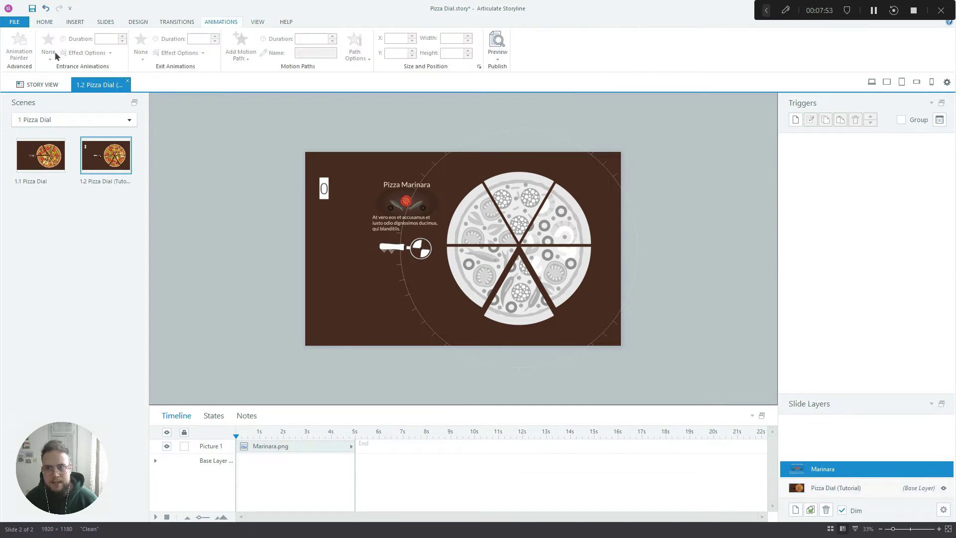
left_click(381, 194)
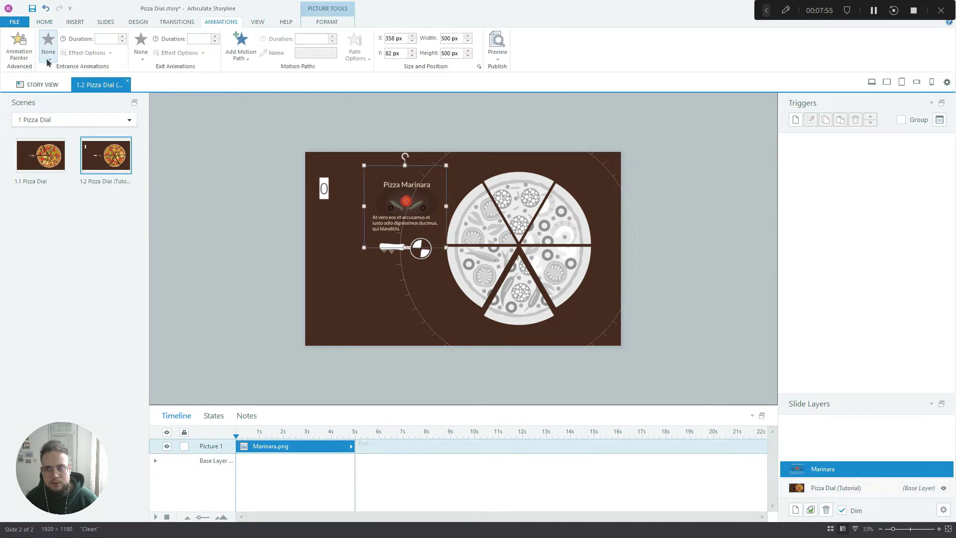
left_click(54, 59)
left_click(196, 77)
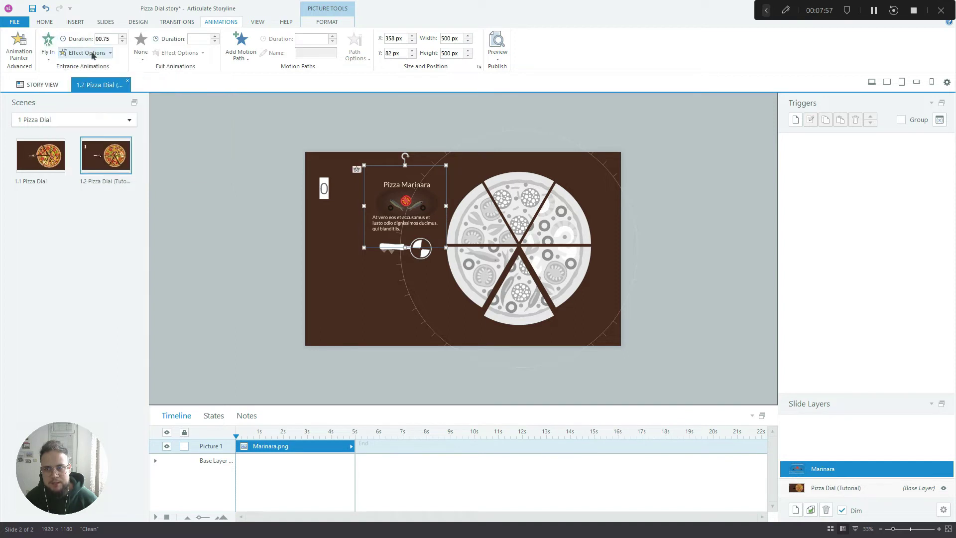
left_click(89, 53)
left_click(101, 123)
left_click(645, 227)
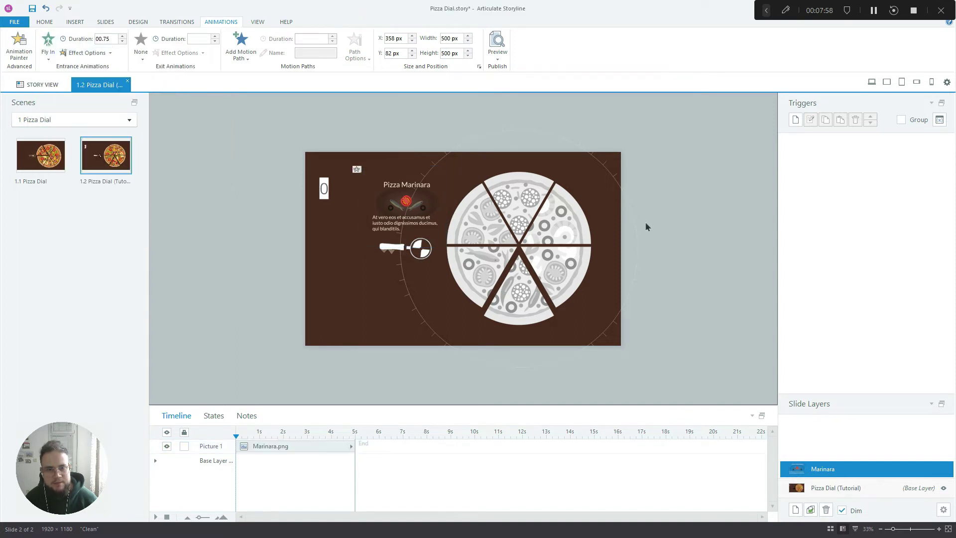
left_click(847, 490)
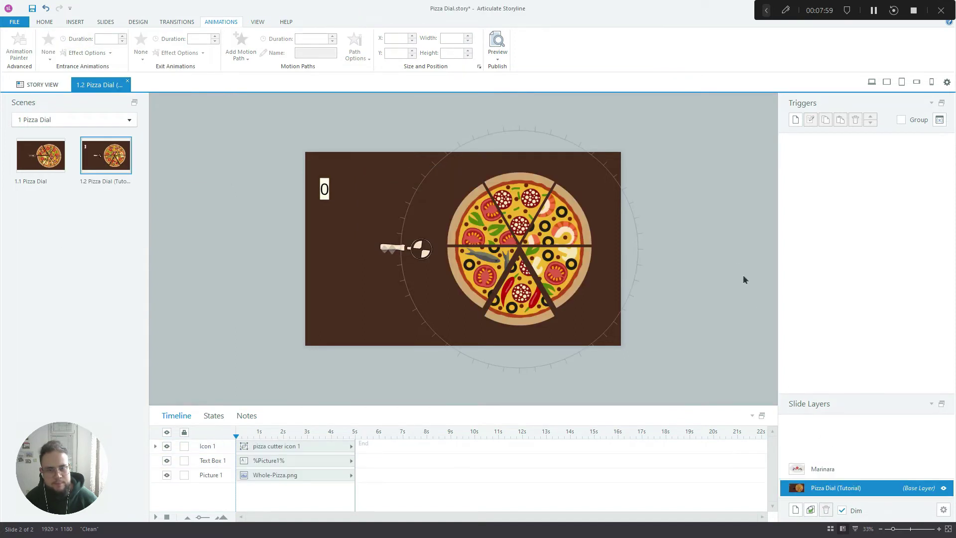
Step: Create a trigger that shows the Marinara layer when the dial turns to a value between 0 and 8
left_click(796, 122)
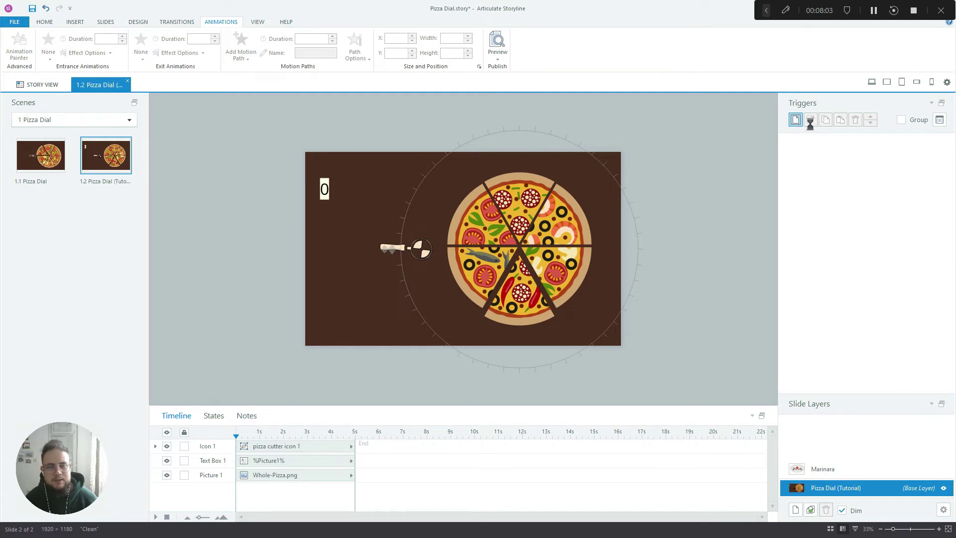
left_click(594, 282)
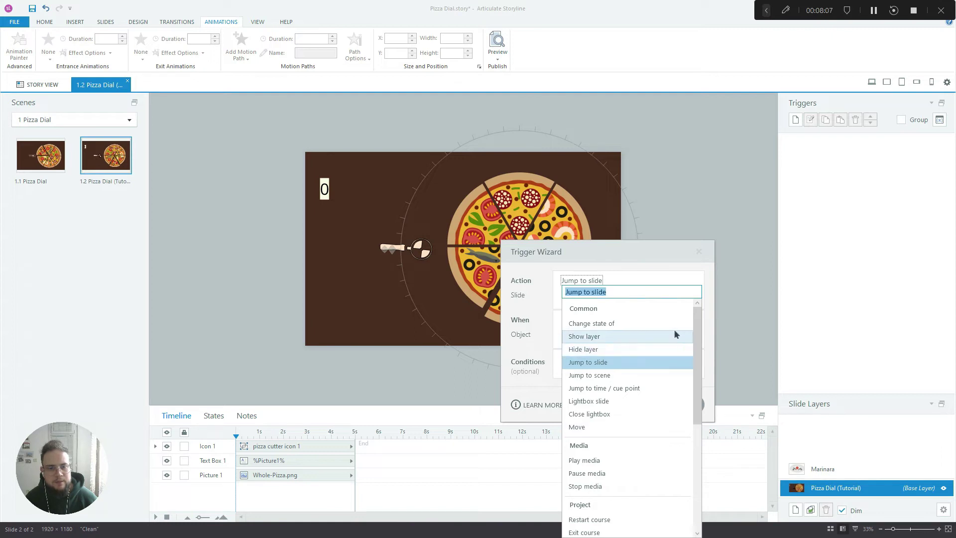
left_click(610, 336)
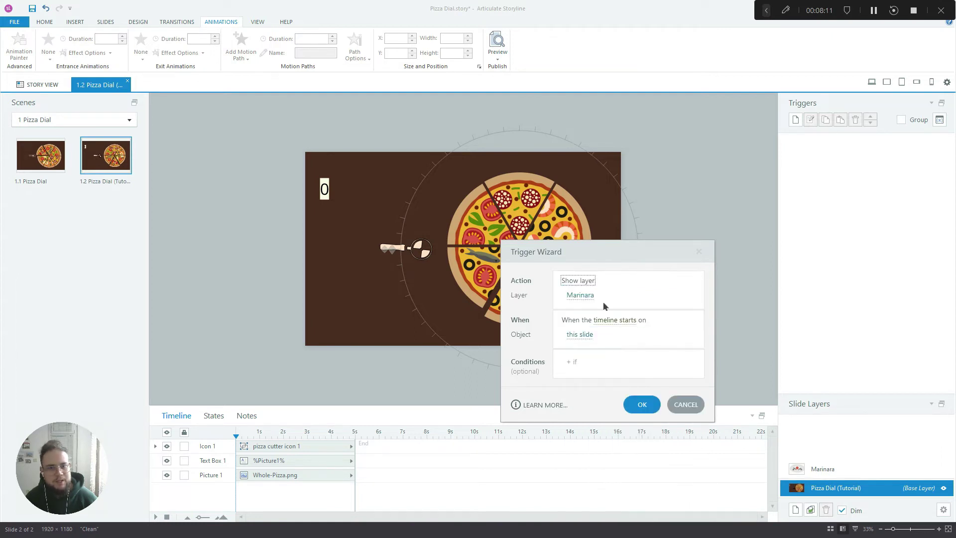
left_click(612, 322)
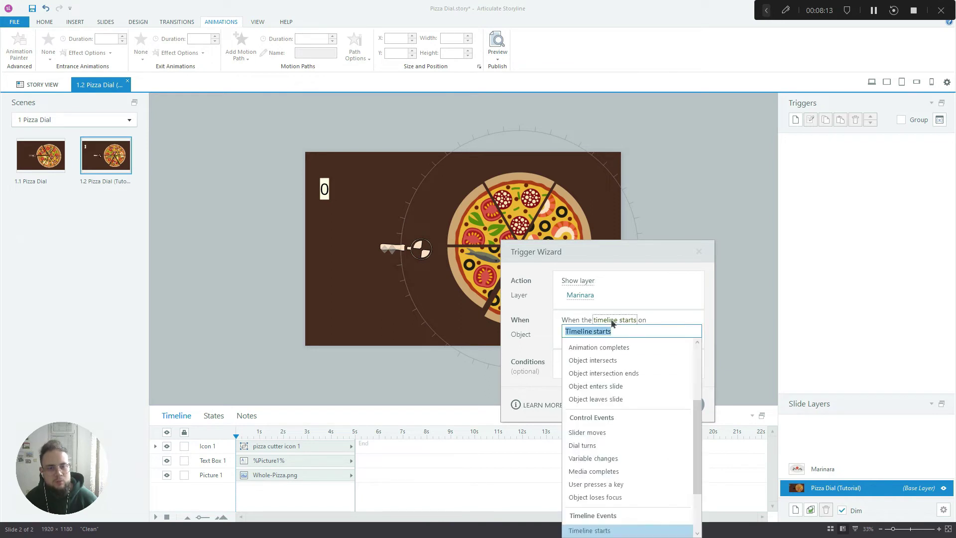
left_click(598, 446)
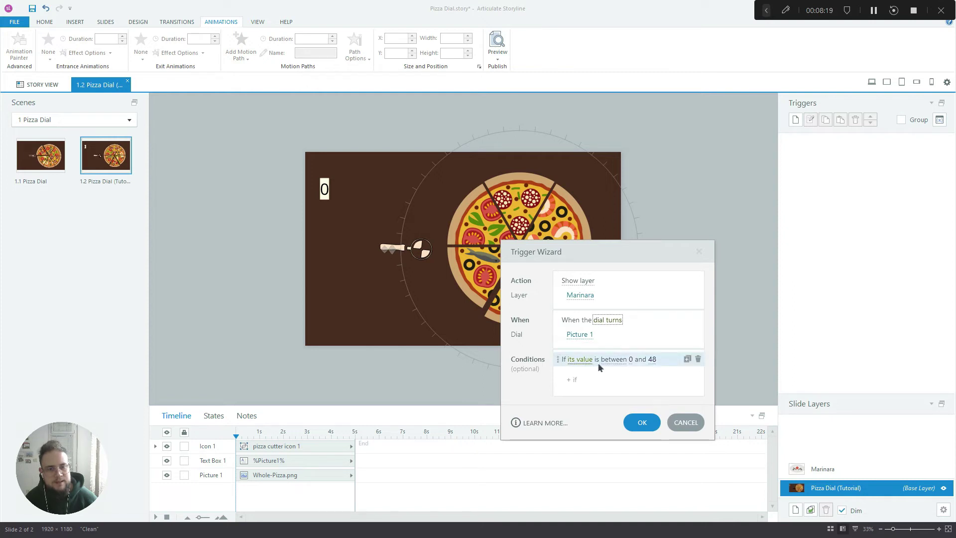
left_click(651, 360)
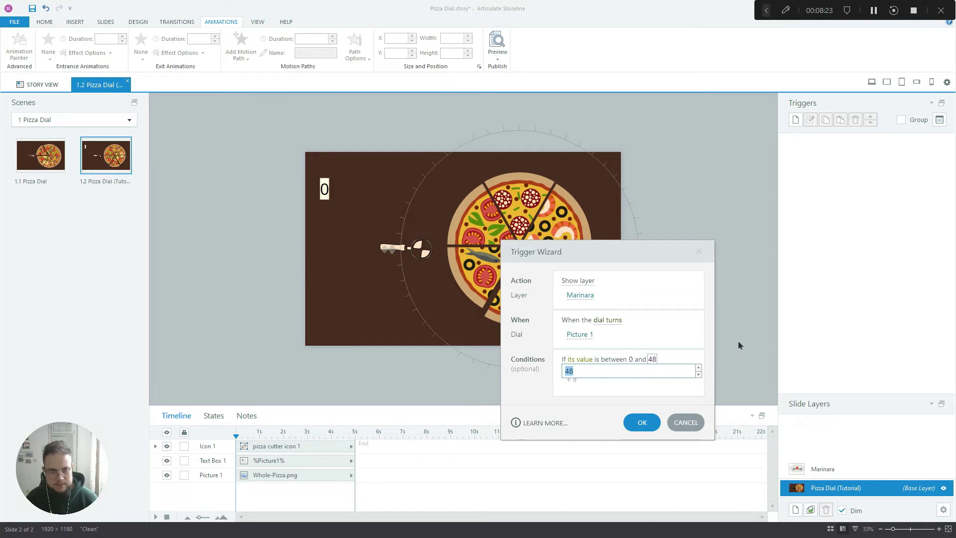
type("8")
key("Return")
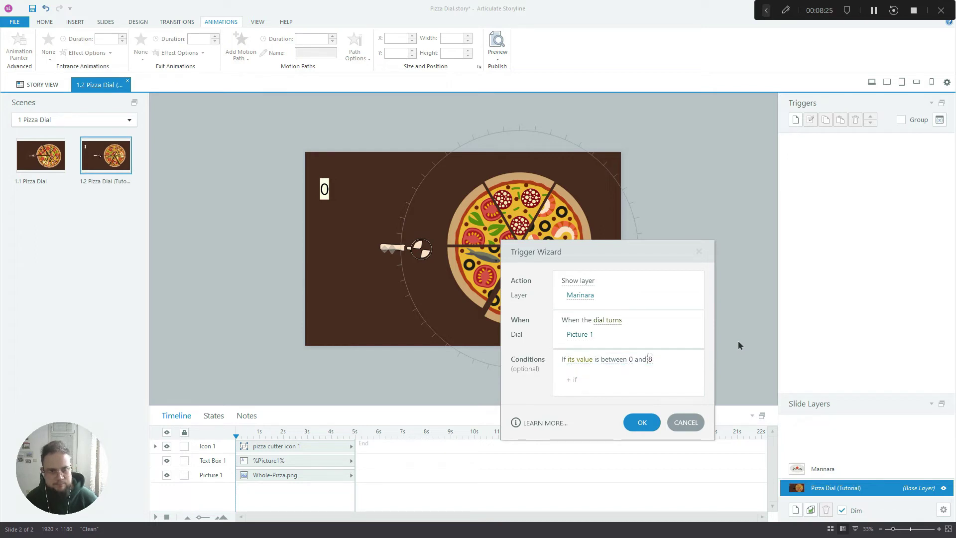
left_click(642, 423)
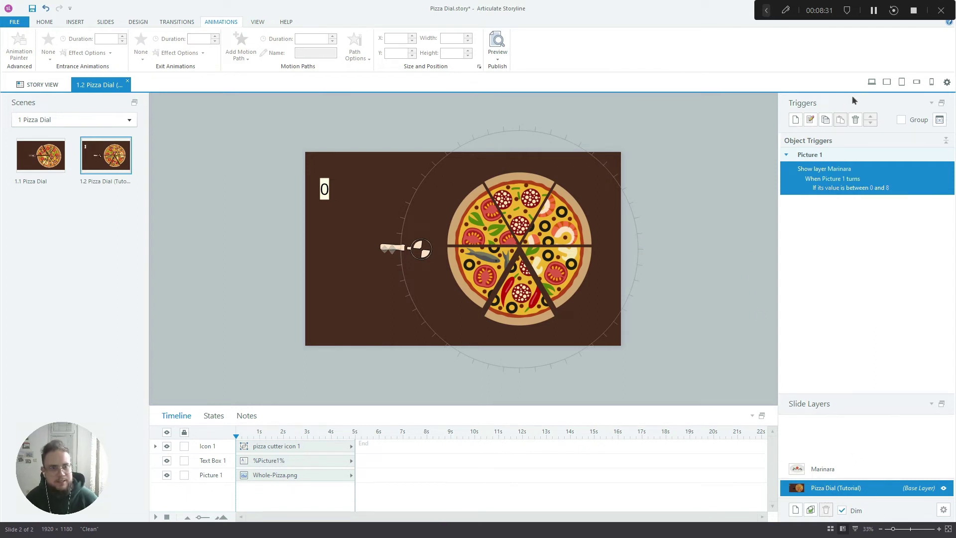
left_click(872, 82)
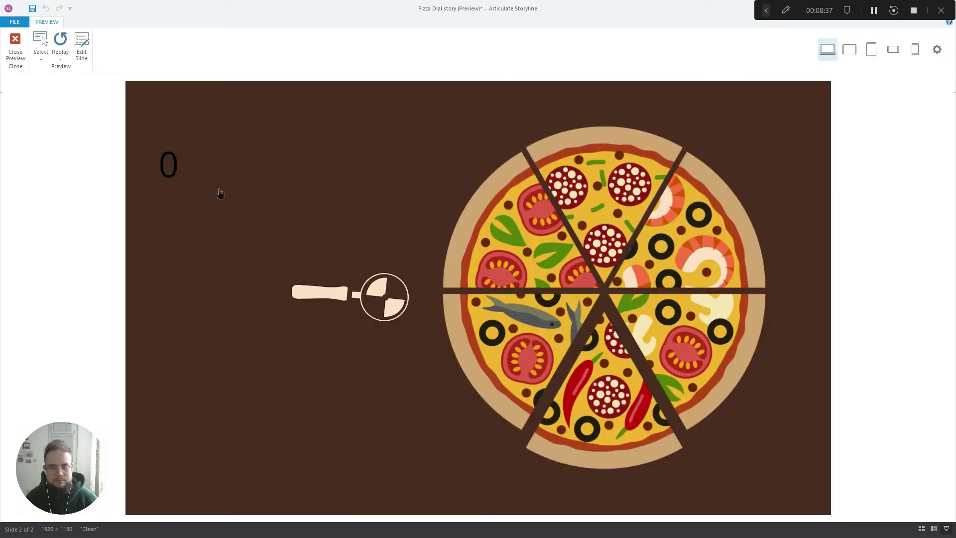
Step: Turn the pizza dial in preview to confirm the Marinara card appears, then close the preview
mouse_move(469, 274)
left_mouse_down()
mouse_move(475, 247)
mouse_move(471, 274)
mouse_move(465, 252)
mouse_move(471, 290)
left_mouse_up()
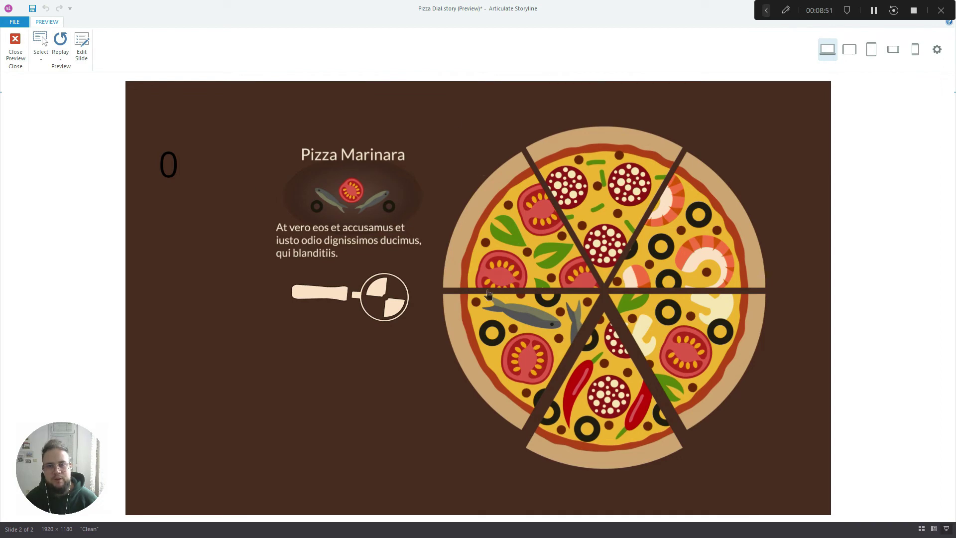
left_click_drag(453, 279, 560, 192)
left_click_drag(482, 254, 499, 358)
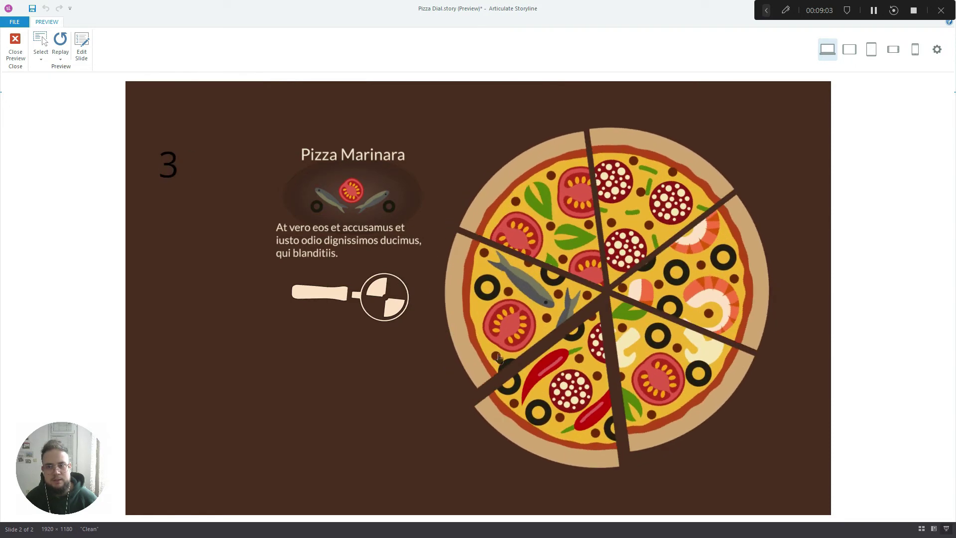
left_click(15, 46)
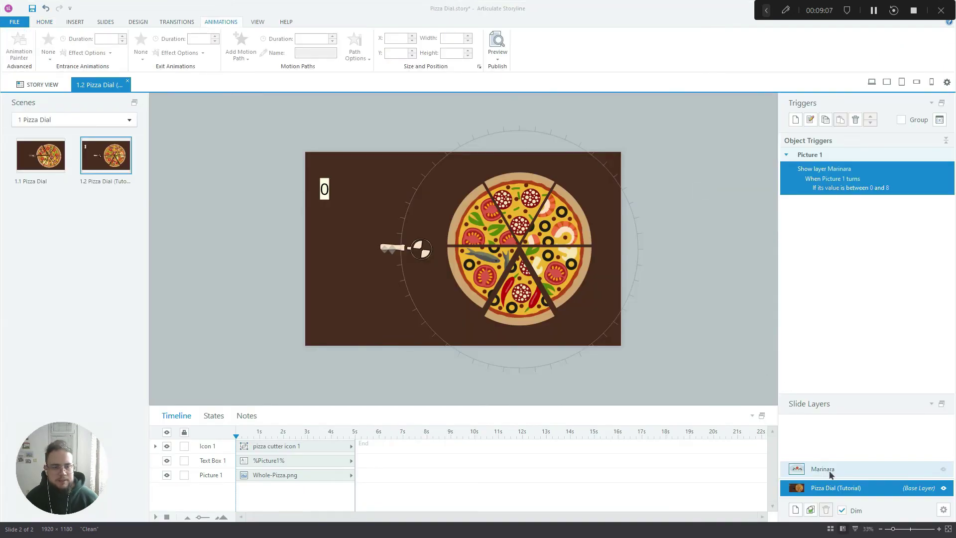
left_click(831, 473)
Step: Duplicate the Marinara layer and rename the copy Mexico
right_click(824, 470)
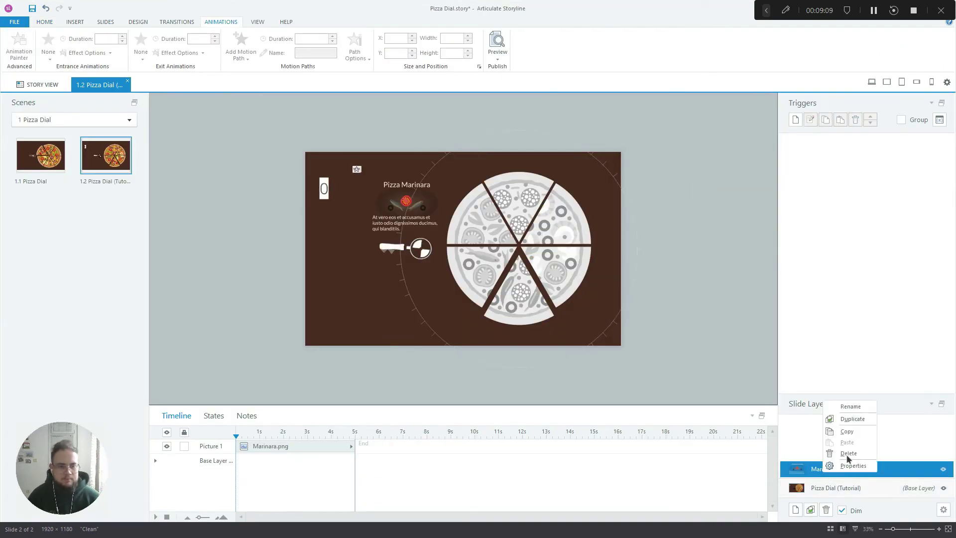
left_click(852, 431)
right_click(826, 475)
key("Escape")
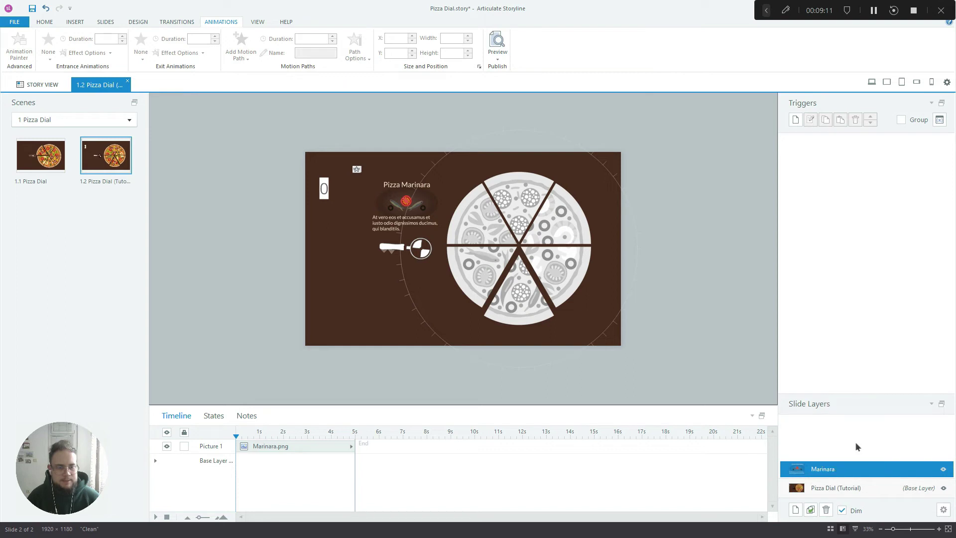
key("ctrl+d")
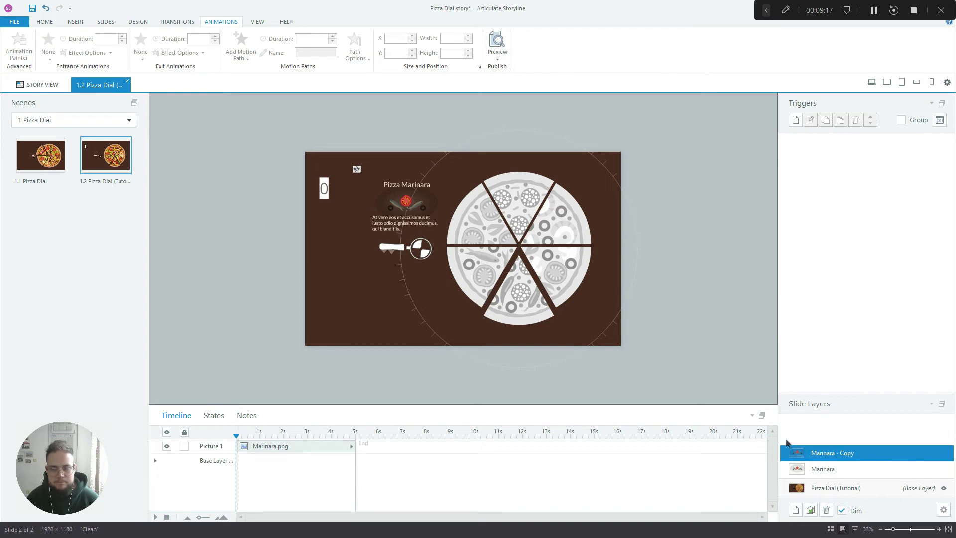
double_click(829, 456)
type("Mexico")
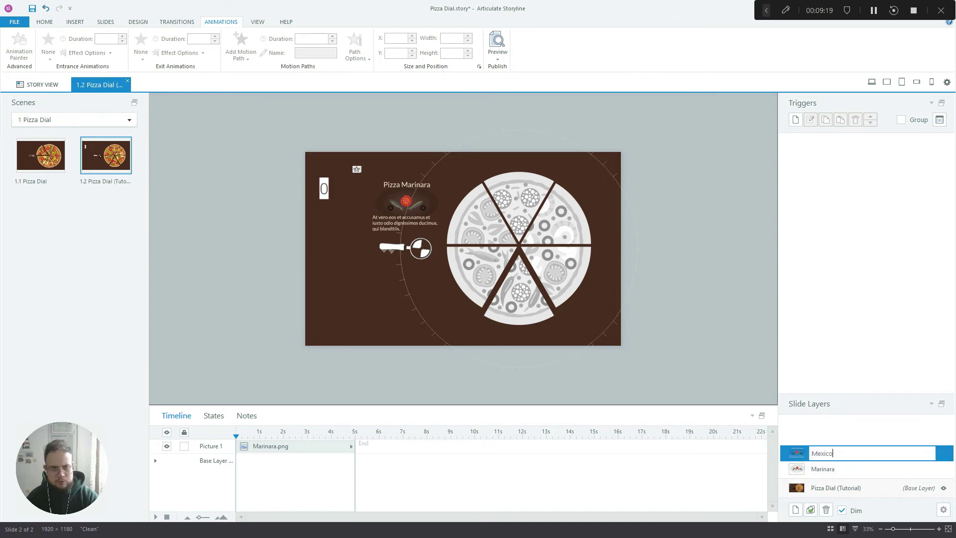
key("Return")
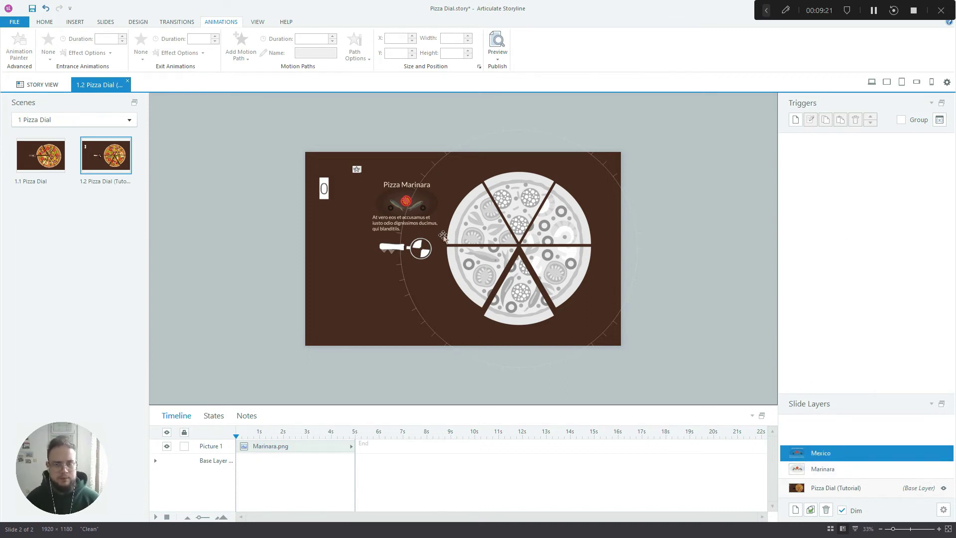
Step: Replace the info picture on the Mexico layer with the Mexican pizza image from file
left_click(379, 200)
right_click(380, 199)
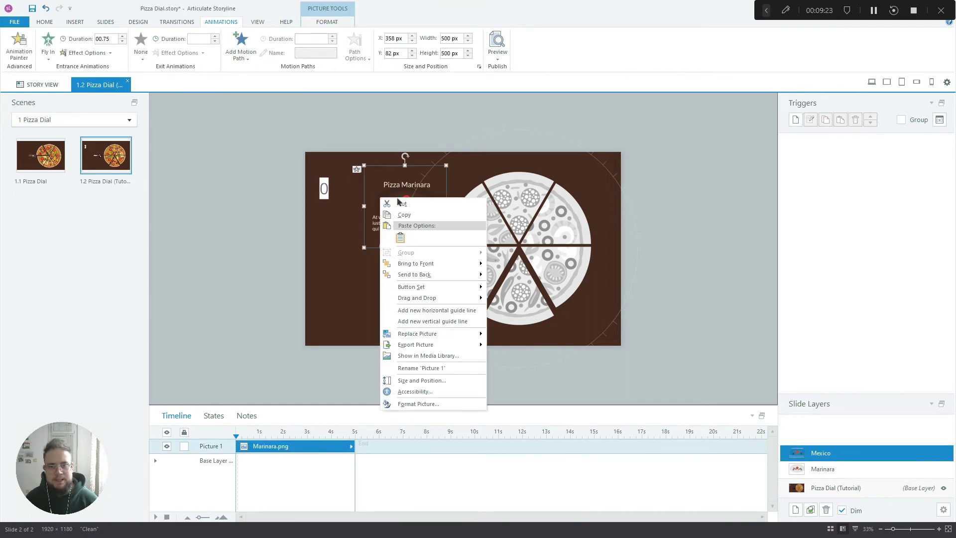
mouse_move(464, 335)
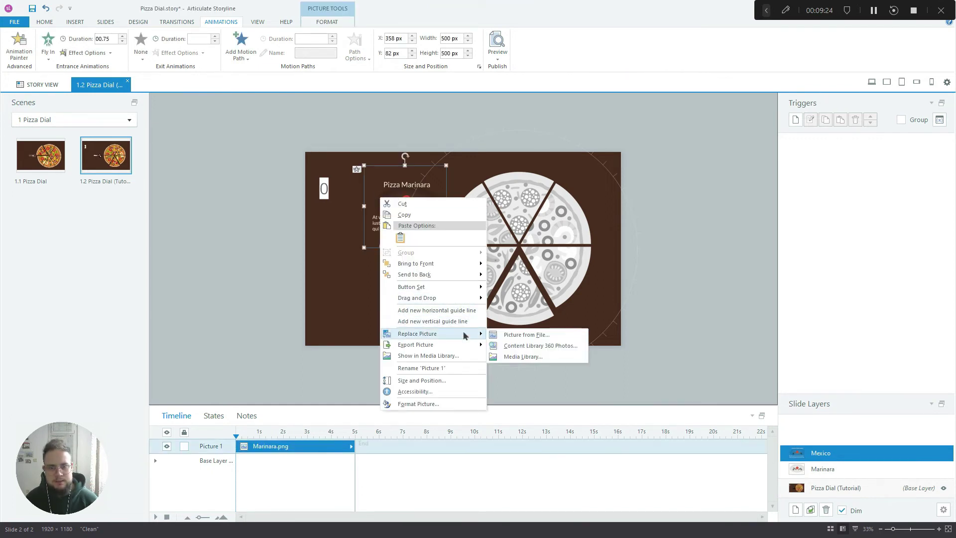
left_click(513, 335)
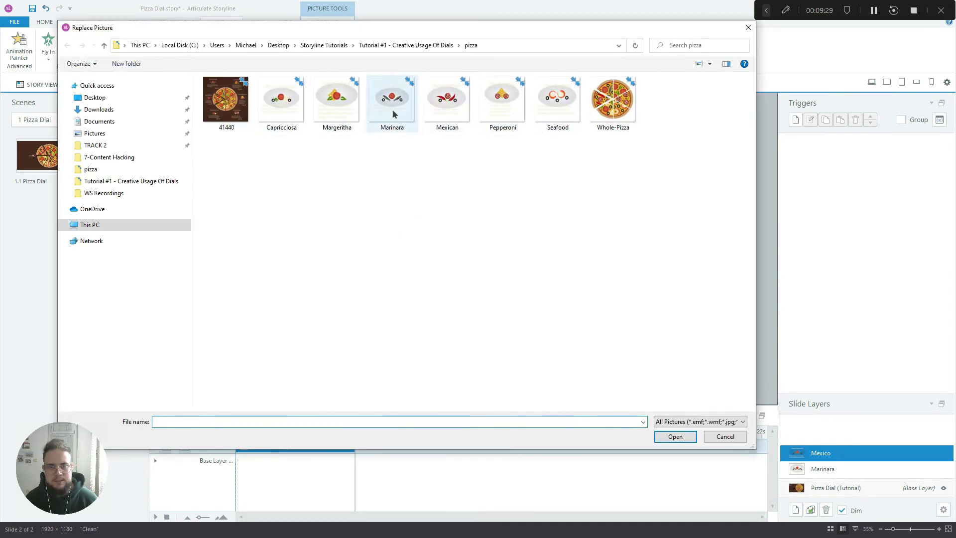
double_click(445, 110)
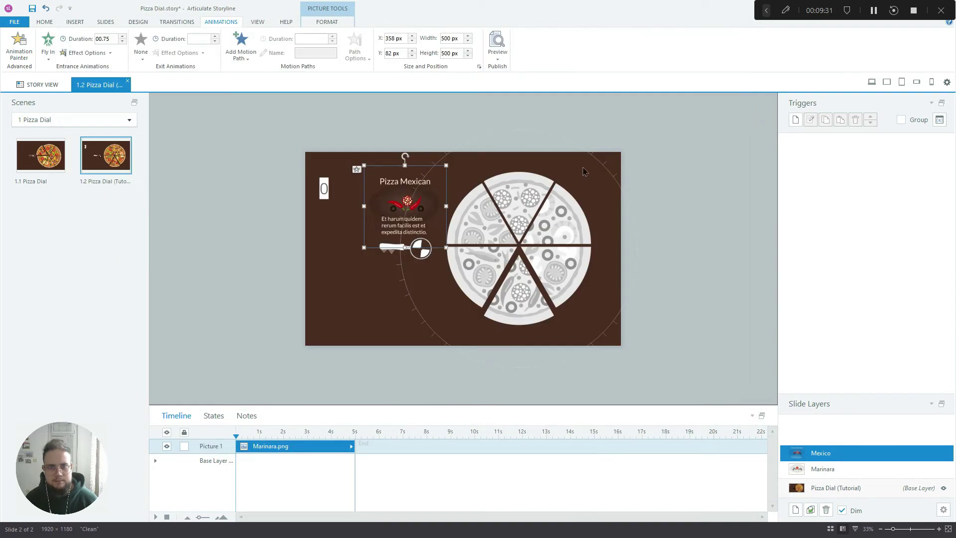
Step: On the base layer, duplicate the Show layer Marinara trigger and point the copy to Mexico
left_click(831, 490)
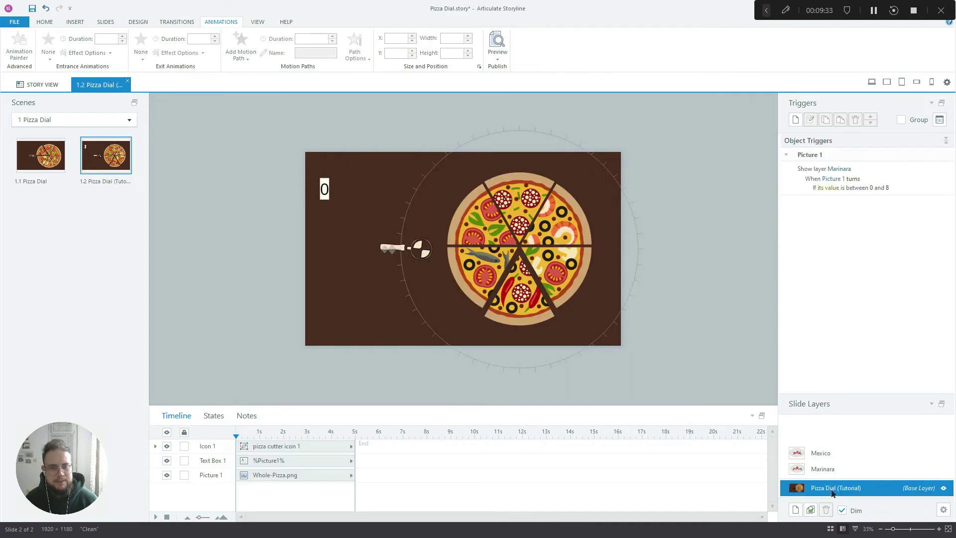
left_click(919, 181)
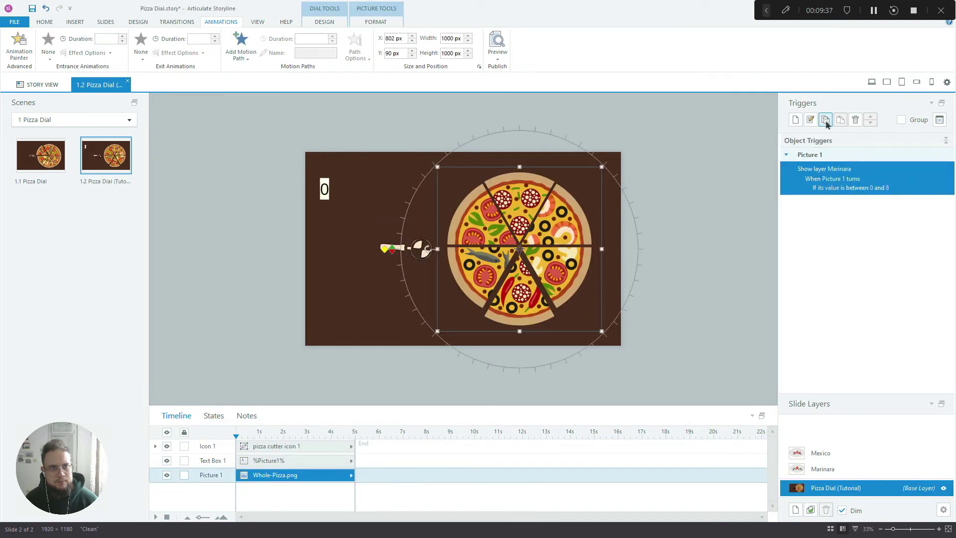
left_click(825, 120)
left_click(841, 120)
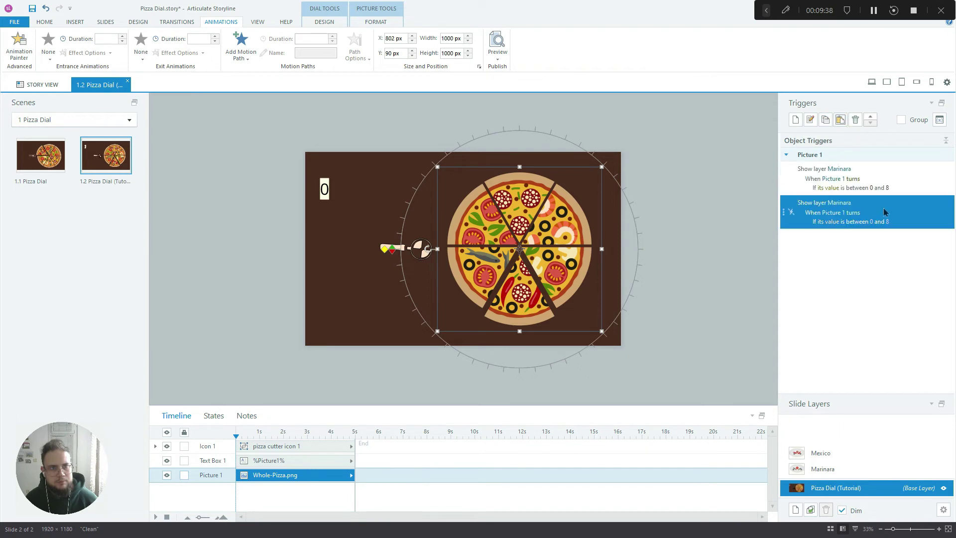
left_click(842, 203)
left_click(863, 253)
Step: Set the copied trigger's value range condition to between 9 and 16
left_click(871, 221)
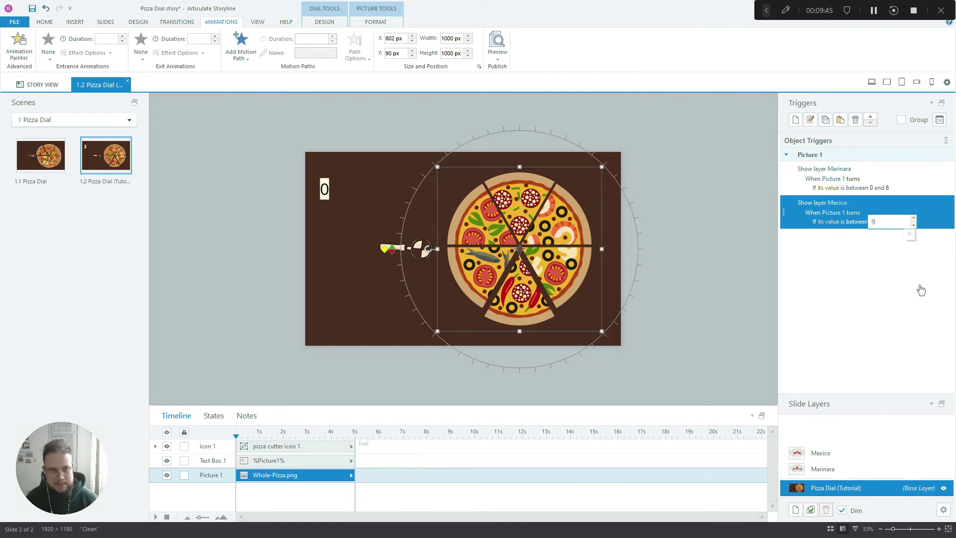
type("9")
key("Return")
left_click(887, 221)
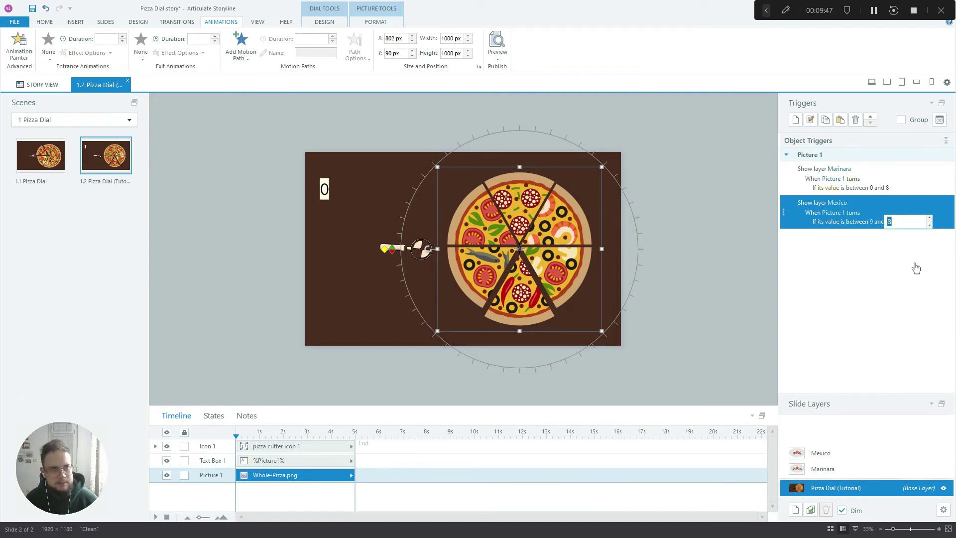
type("16")
key("Return")
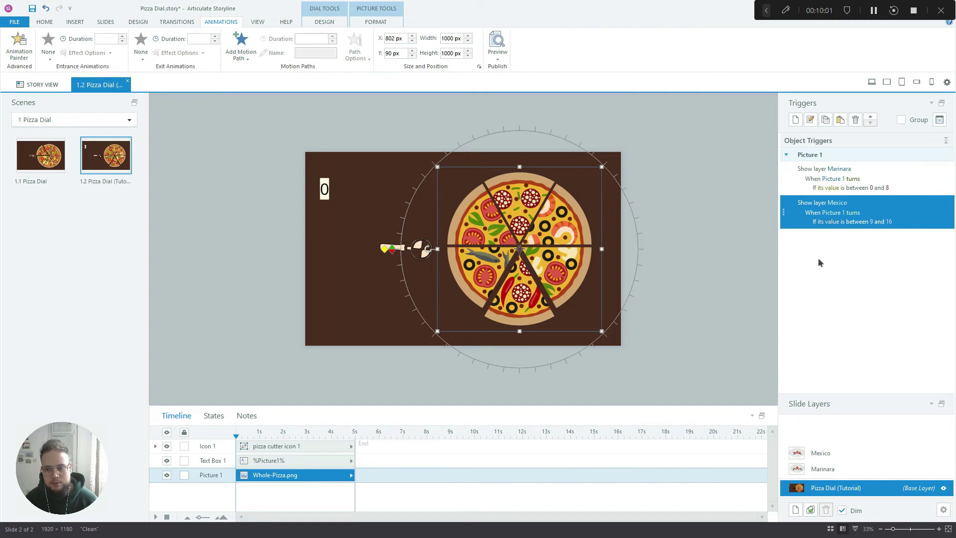
left_click(872, 82)
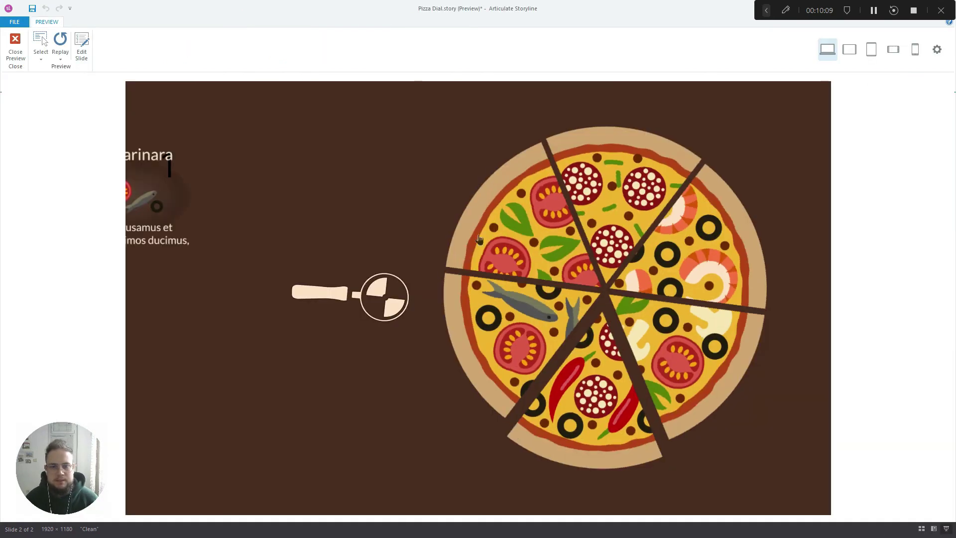
left_click_drag(471, 220, 660, 264)
left_click(15, 48)
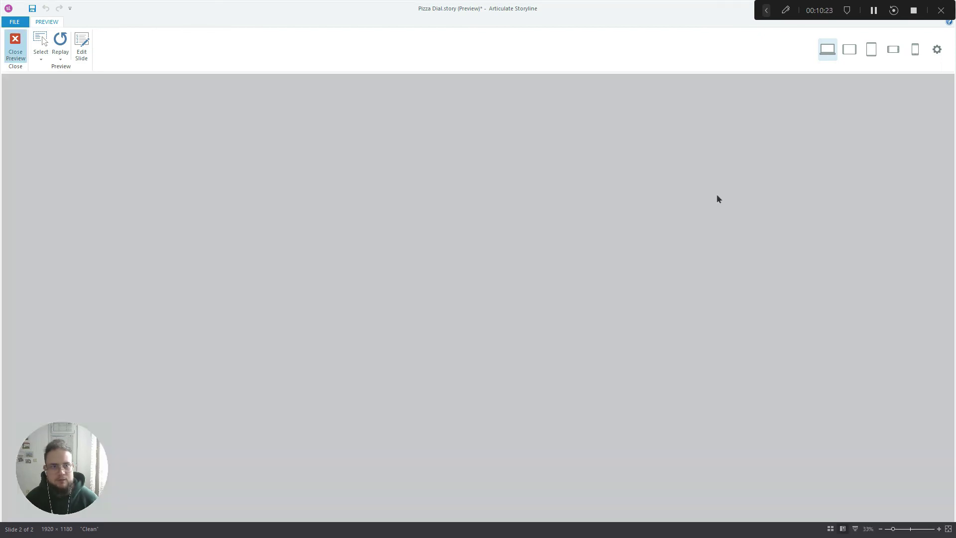
Step: Close the preview, inspect the Marinara layer's picture, and review the base layer's triggers
key("Escape")
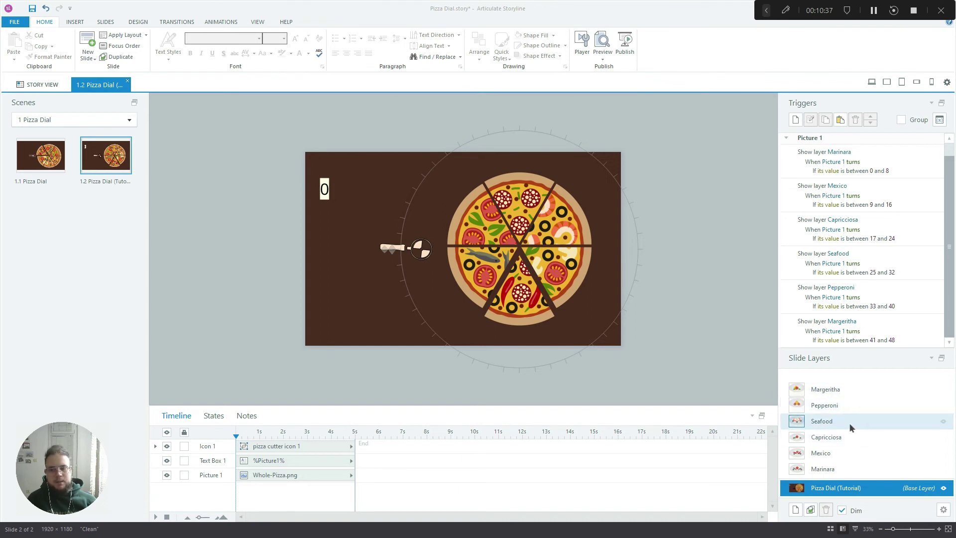
left_click(824, 471)
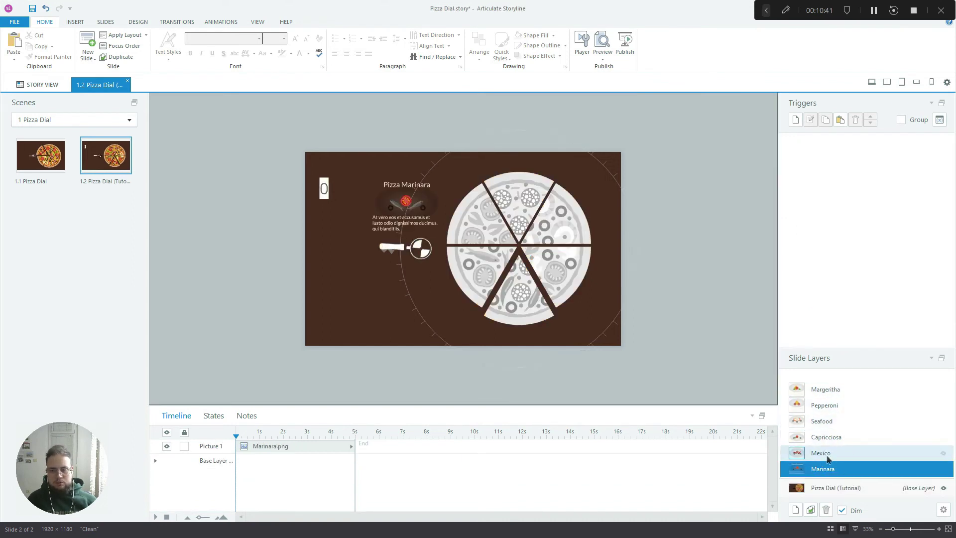
left_click(405, 198)
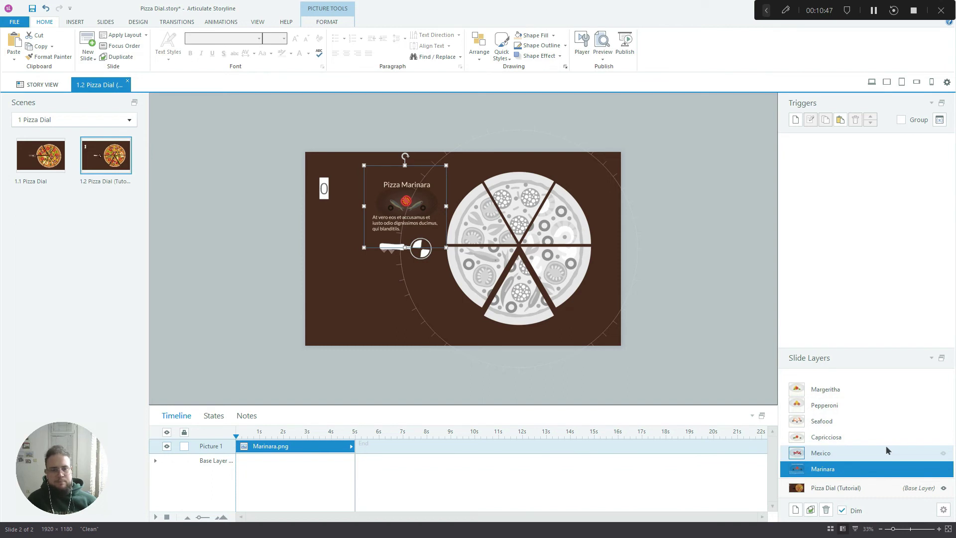
left_click(844, 488)
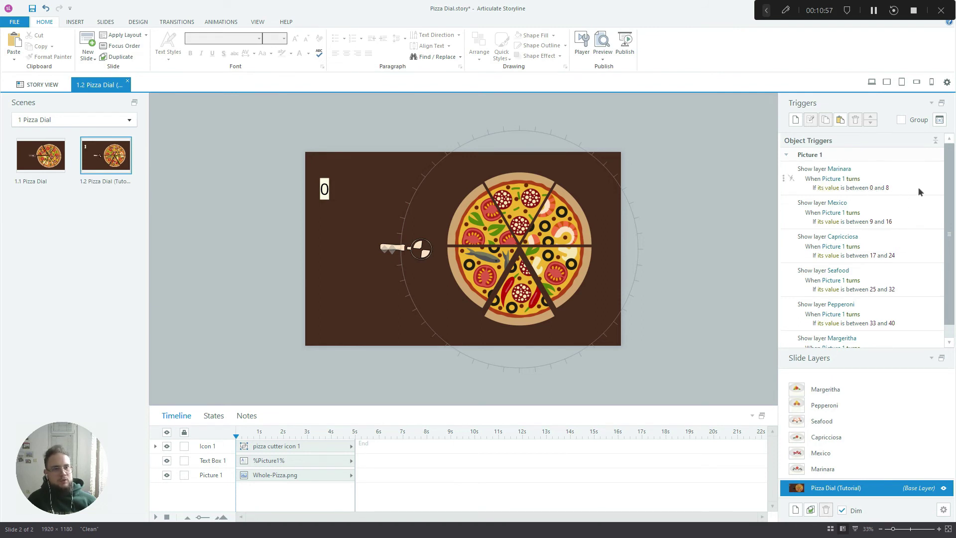
scroll(910, 181, "down", 1)
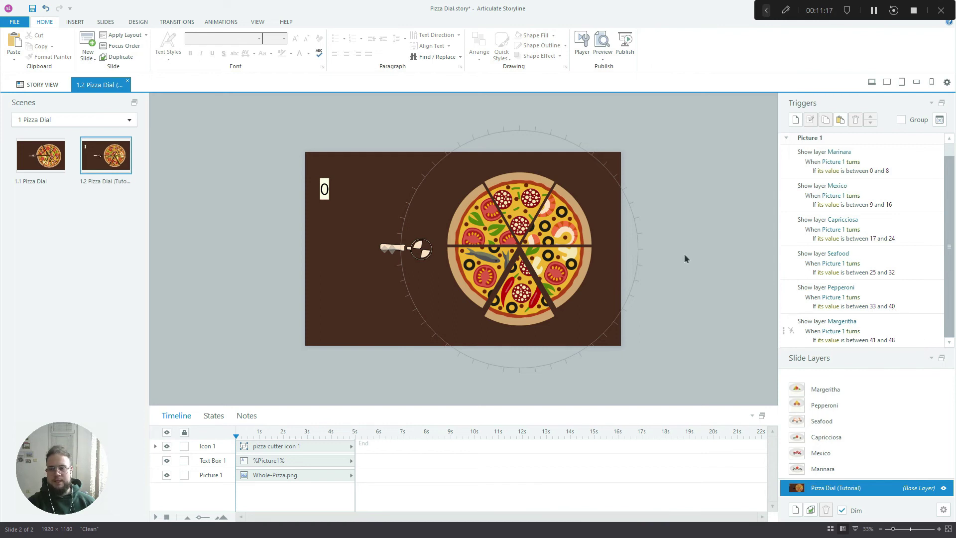
left_click(872, 82)
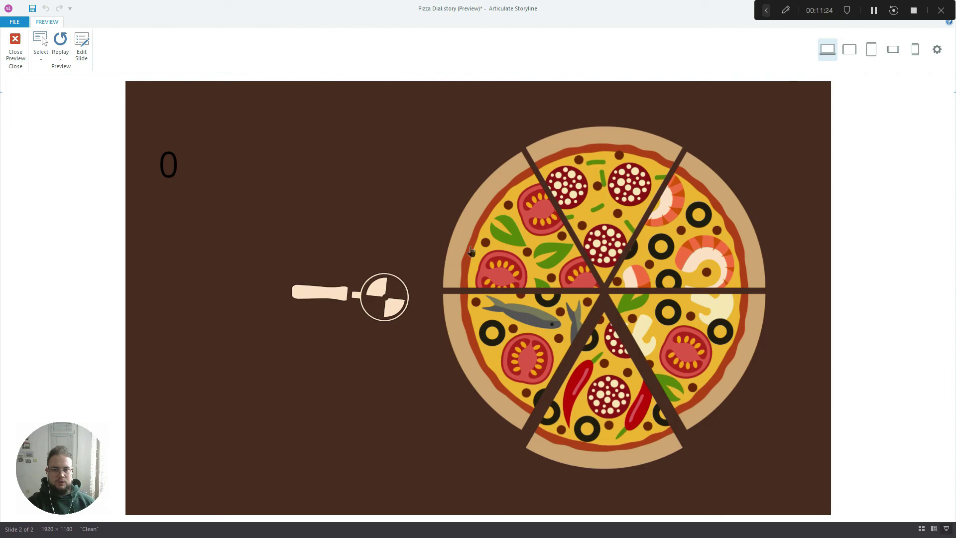
left_click_drag(471, 251, 469, 236)
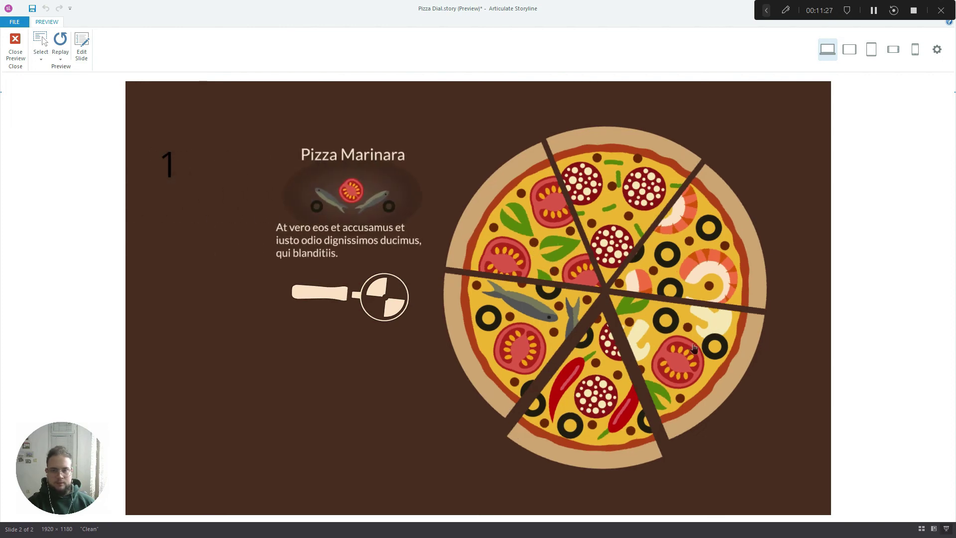
left_click_drag(692, 351, 609, 337)
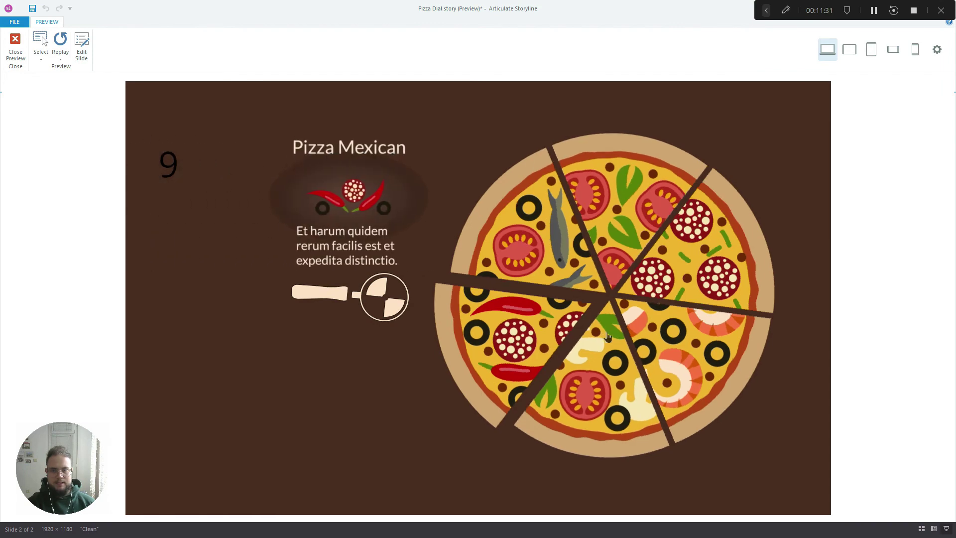
left_click_drag(605, 334, 636, 324)
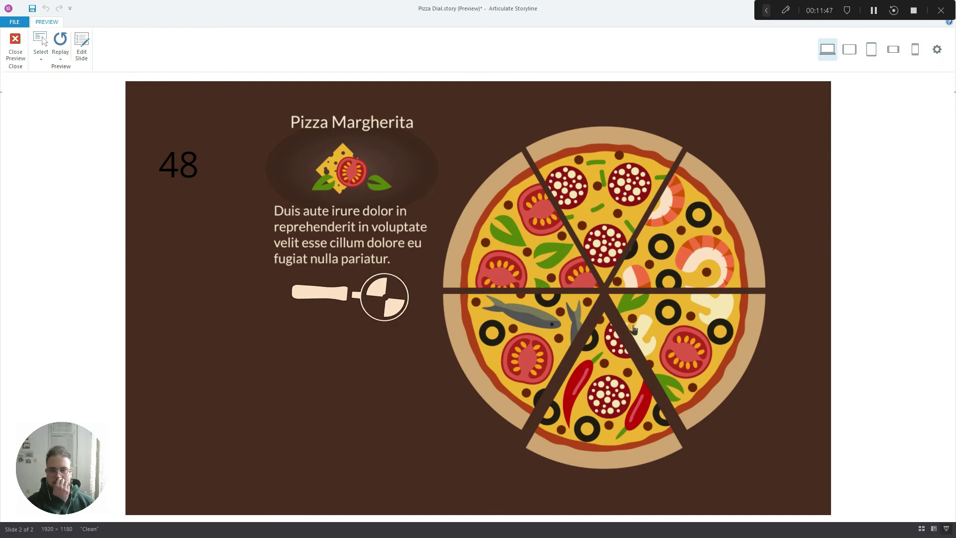
left_click_drag(634, 329, 580, 189)
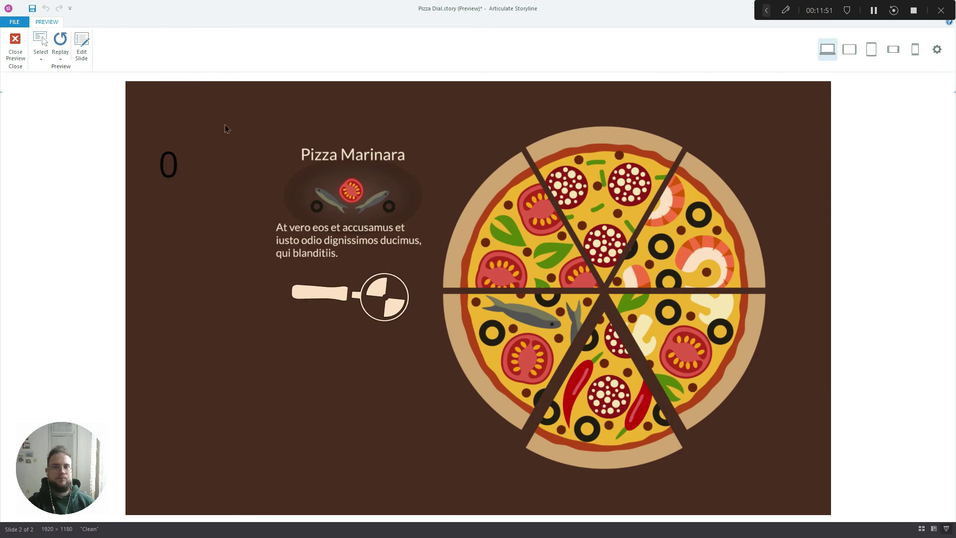
left_click(15, 44)
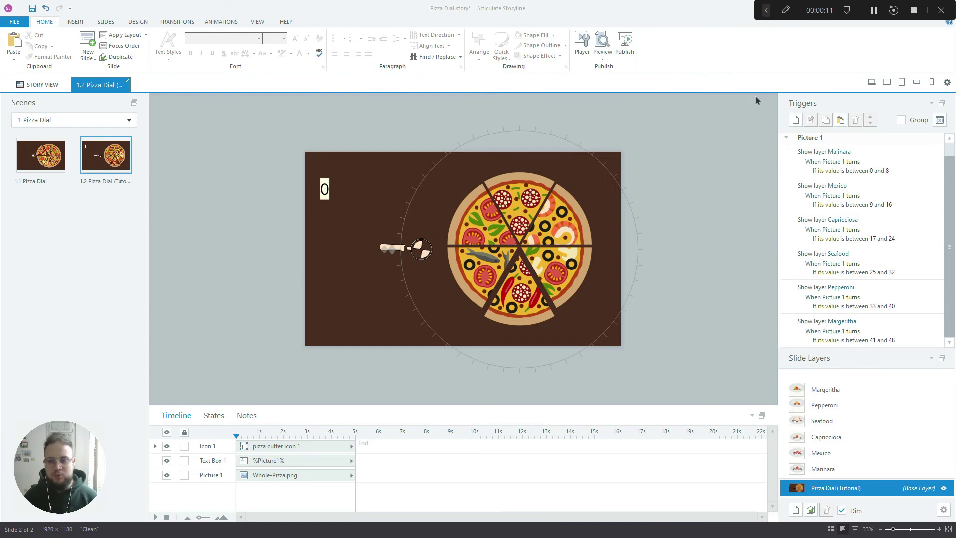
key("ctrl+F12")
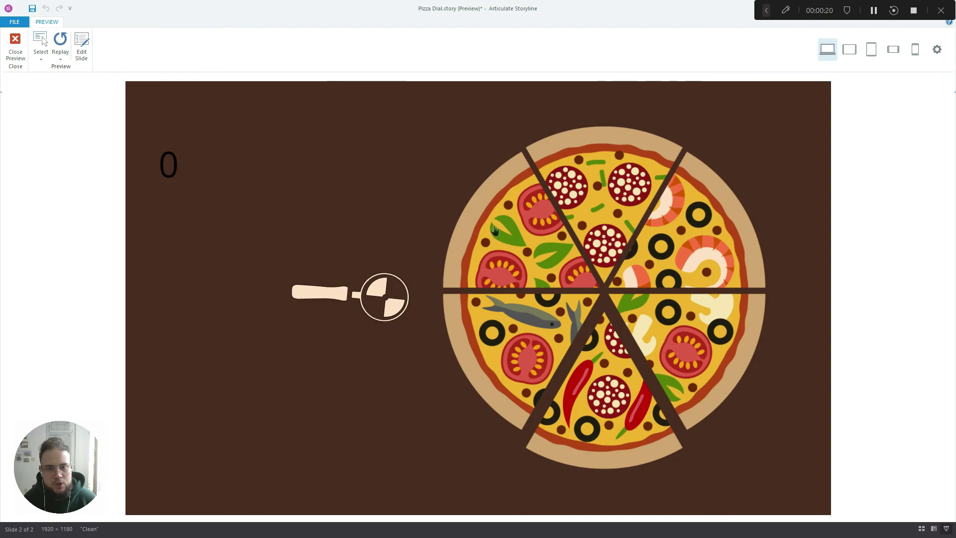
left_click_drag(494, 230, 528, 269)
left_click_drag(515, 358, 707, 359)
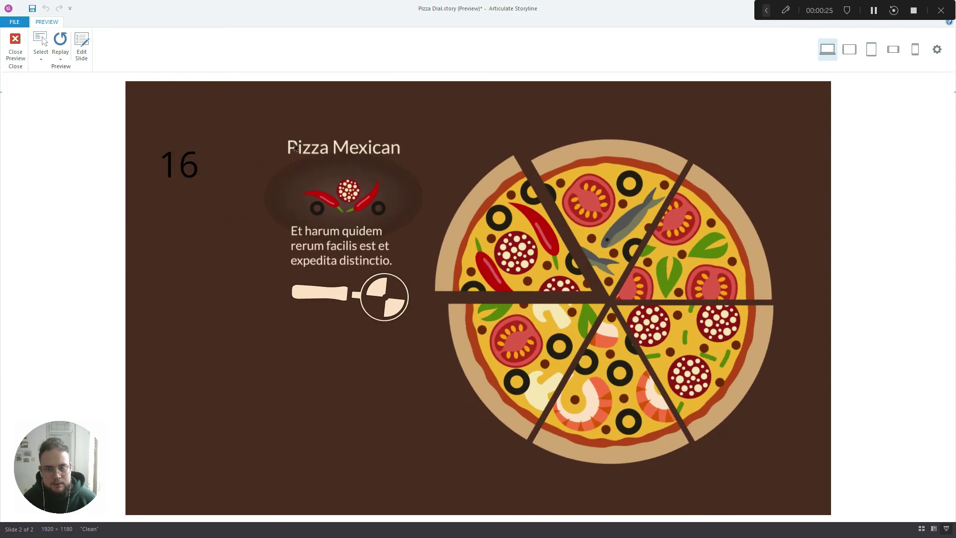
key("Escape")
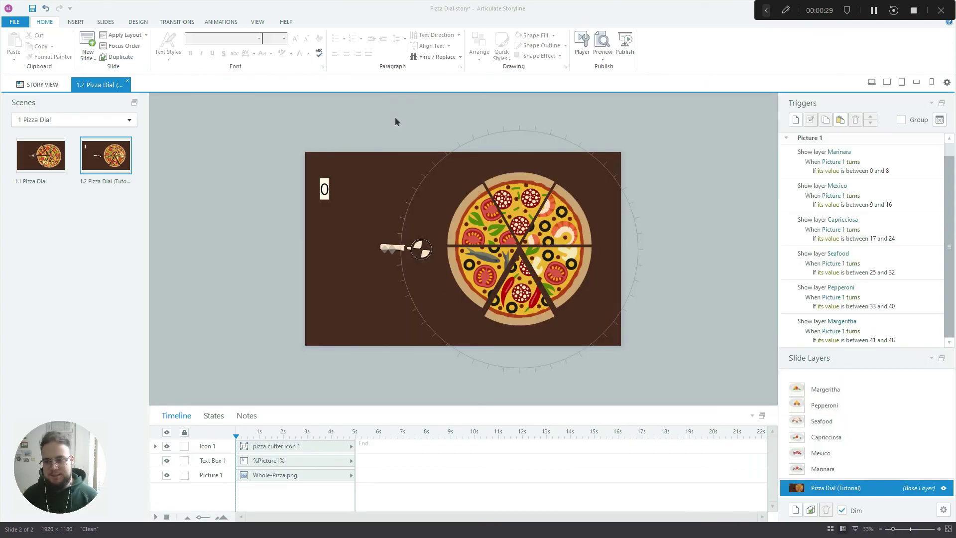
Step: Set the pizza dial's step value to 0.1 and preview the slide
left_click(500, 226)
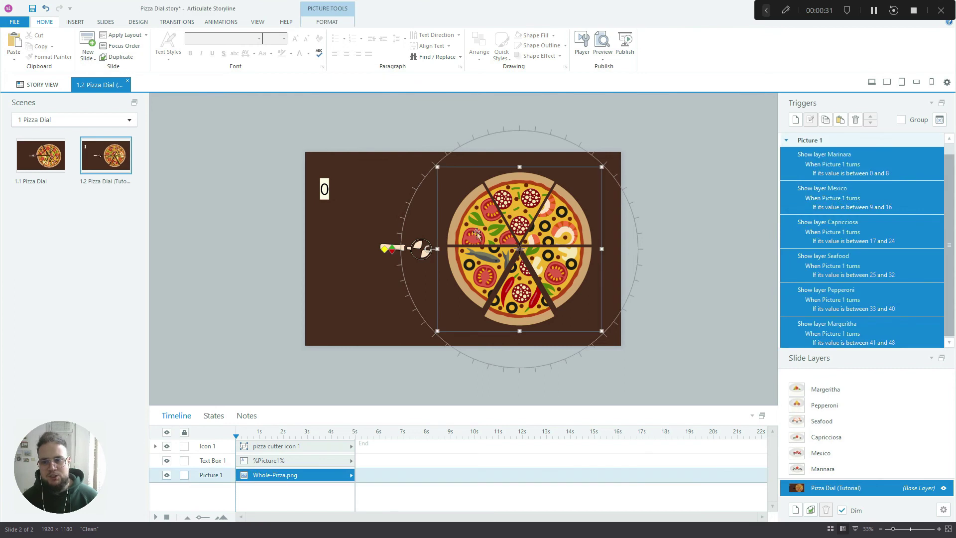
left_click(326, 24)
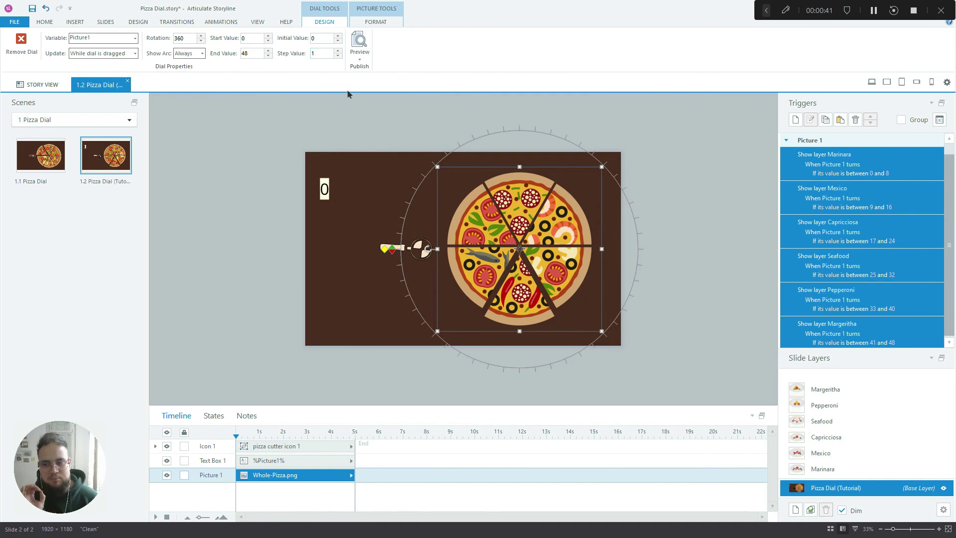
left_click(330, 52)
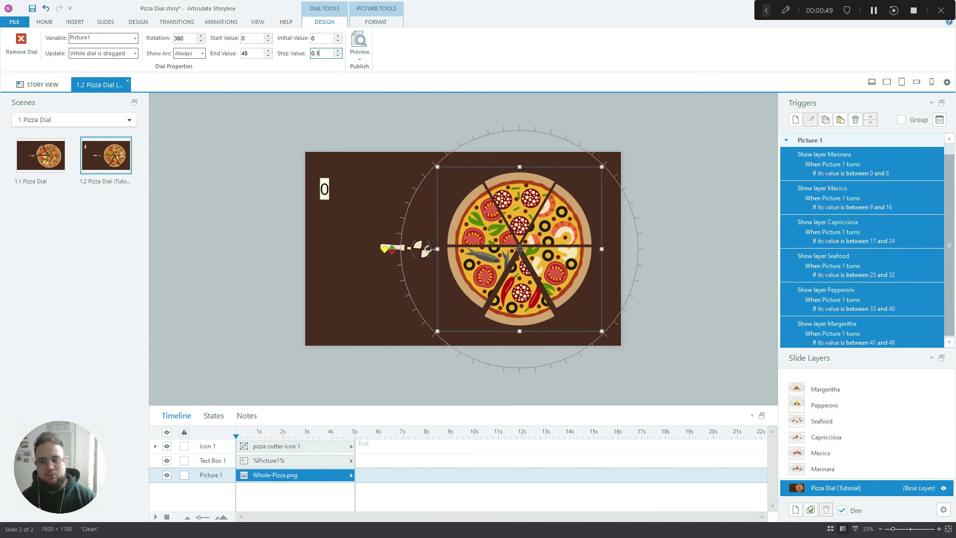
key("Return")
left_click(695, 141)
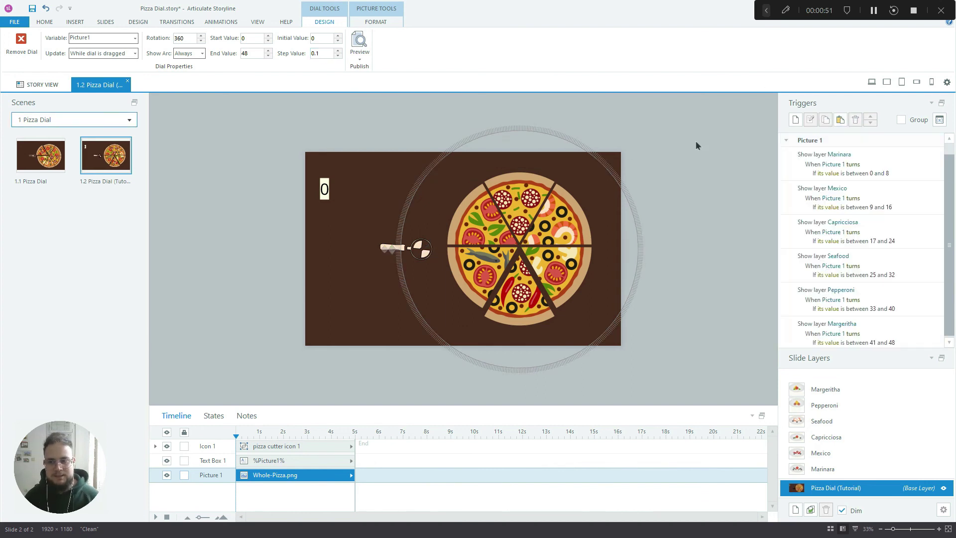
left_click(871, 83)
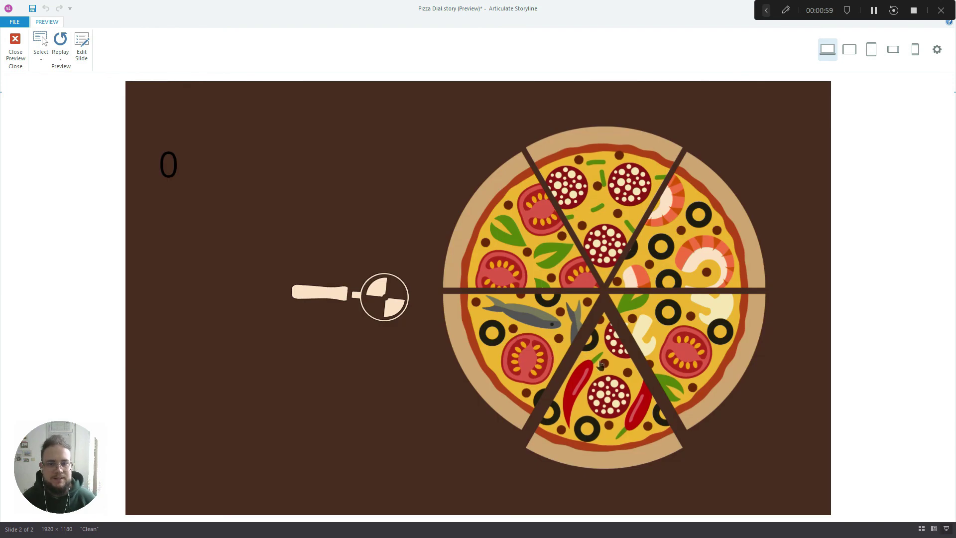
Step: Test the dial in preview from 0.7 to about 7.9, then return to slide editing
left_click(700, 370)
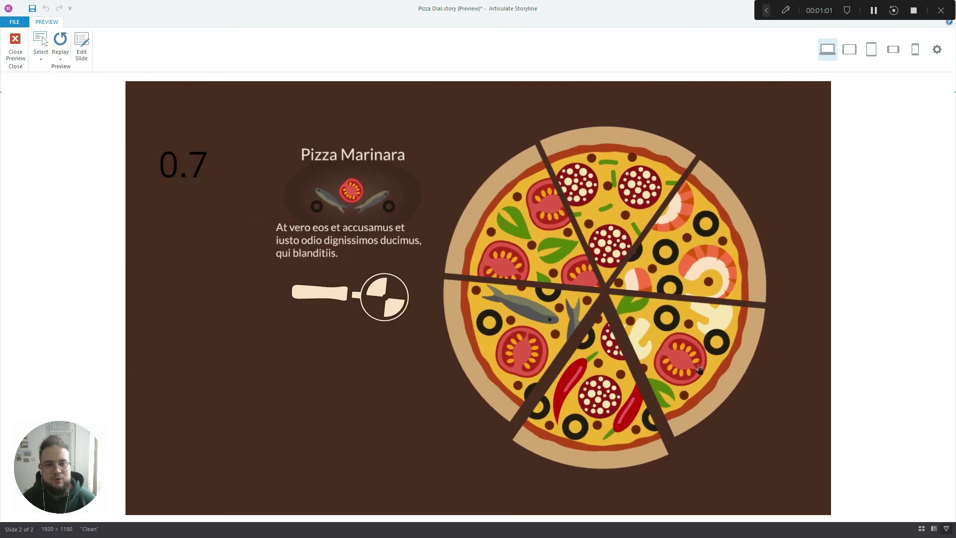
left_click_drag(700, 370, 710, 424)
left_click(16, 45)
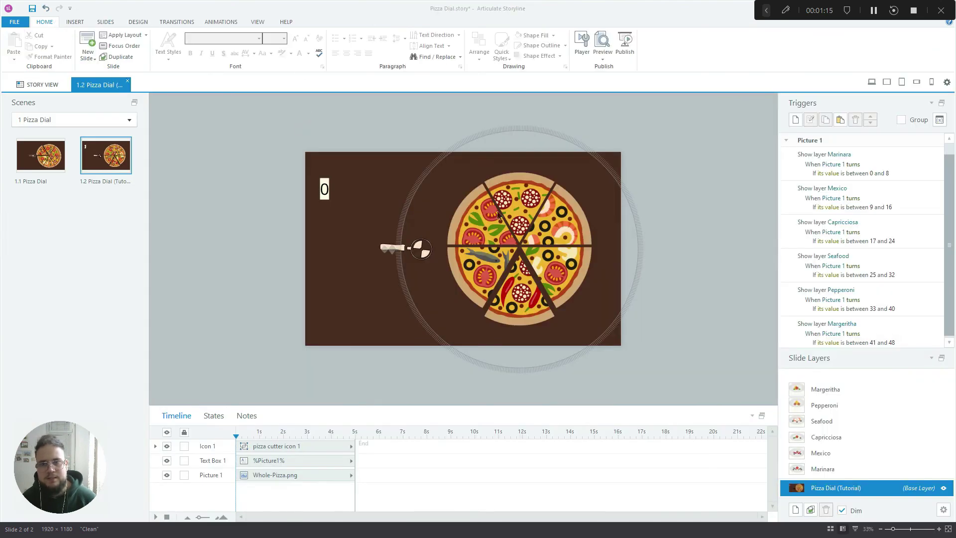
left_click(492, 235)
left_click(315, 22)
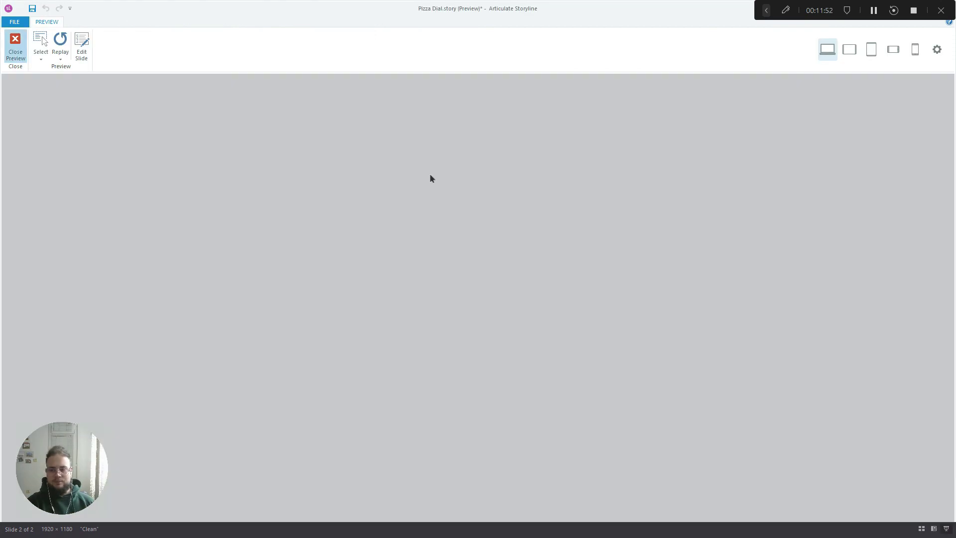
key("Escape")
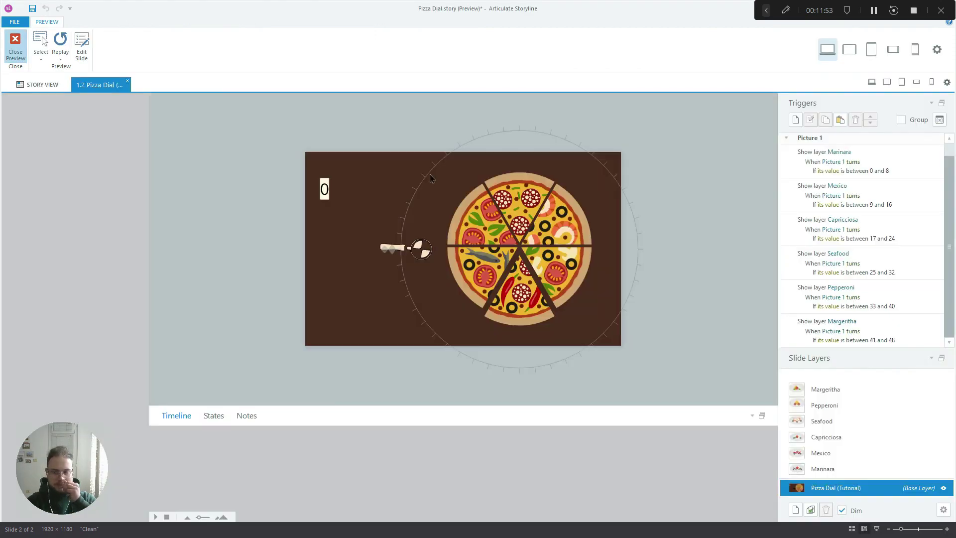